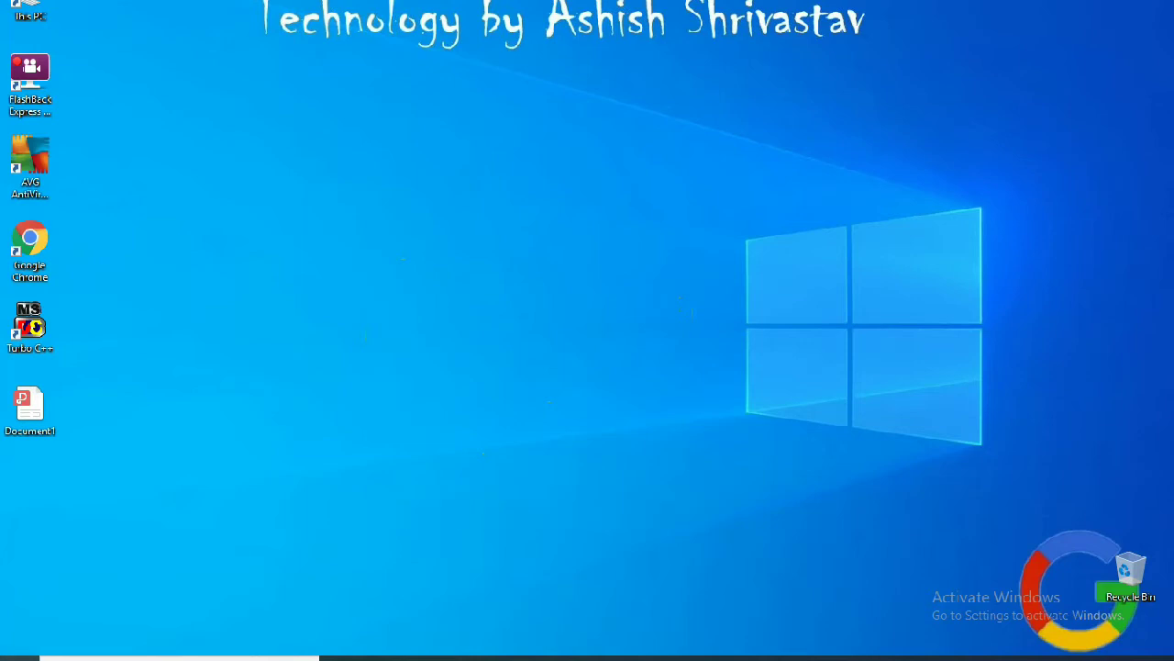
Step: Find Command Prompt by searching for cmd, open it as administrator and move its window to the middle of the desktop
{"action": "key", "text": "super"}
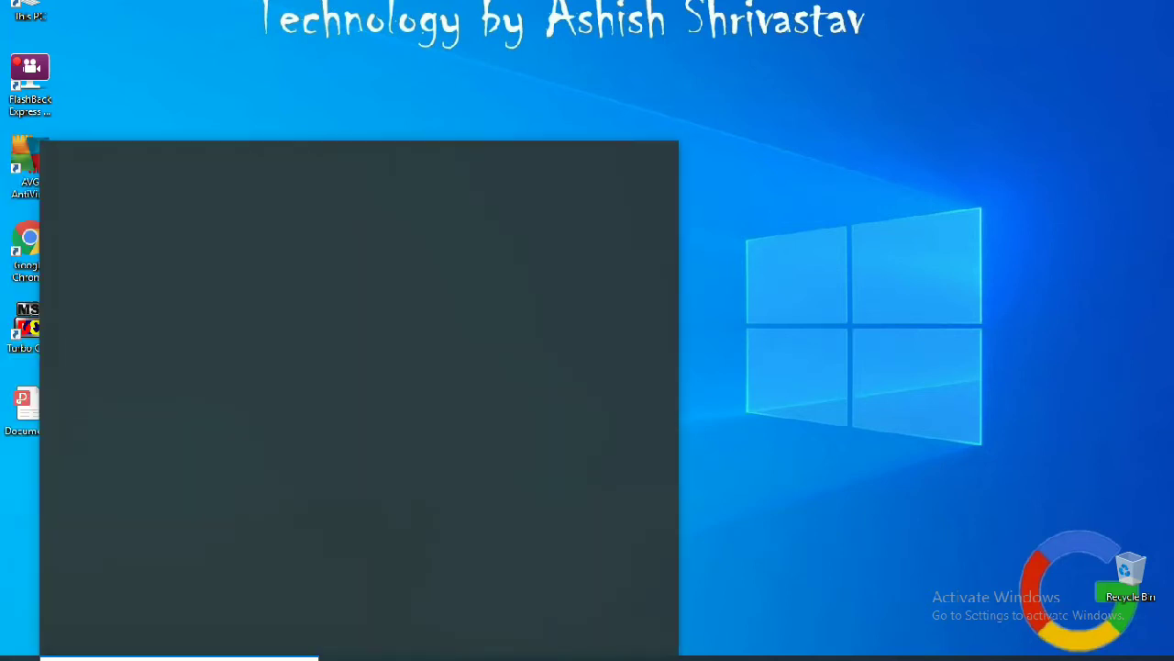
{"action": "type", "text": "md"}
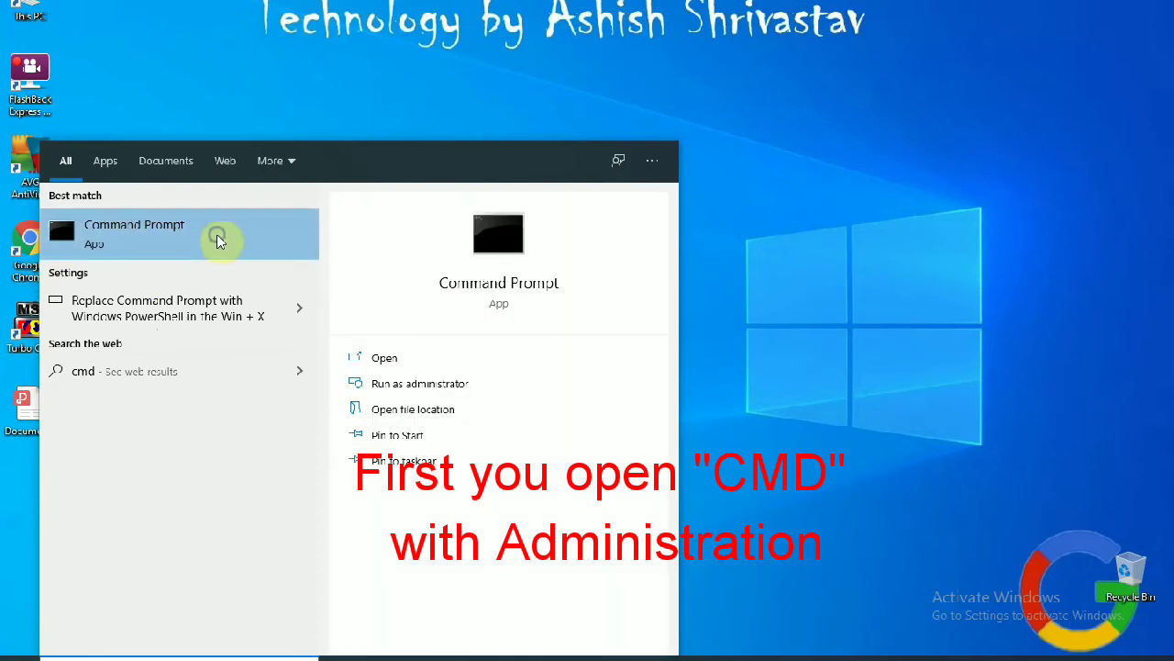
{"action": "right_click", "coordinate": [217, 240]}
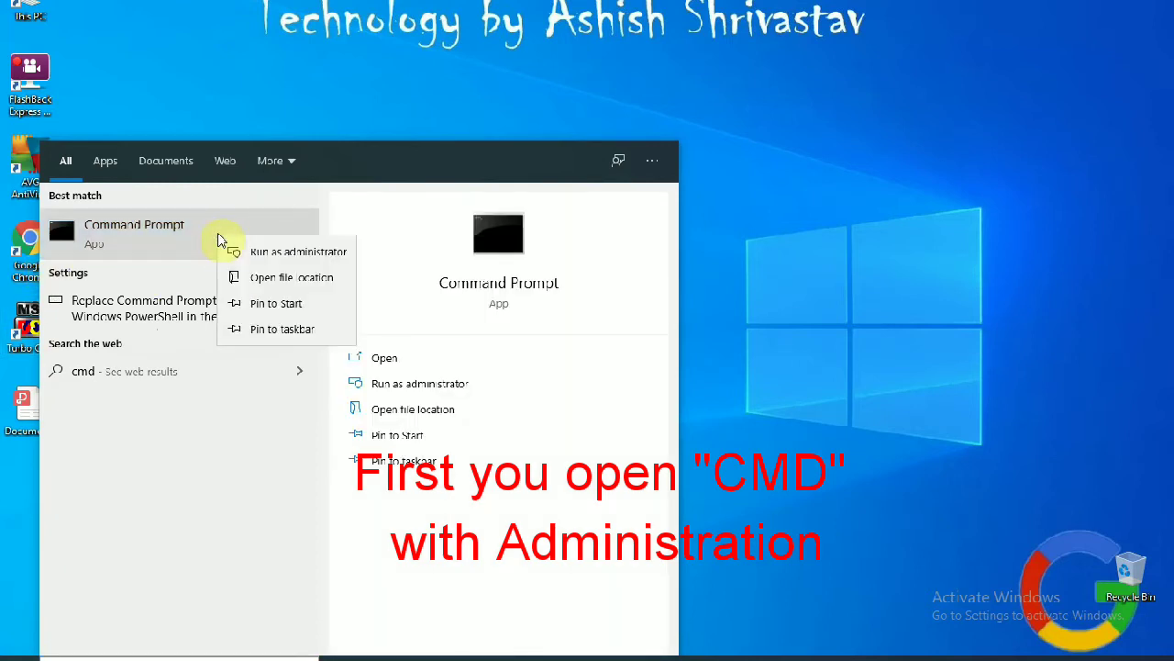
{"action": "left_click", "coordinate": [281, 254]}
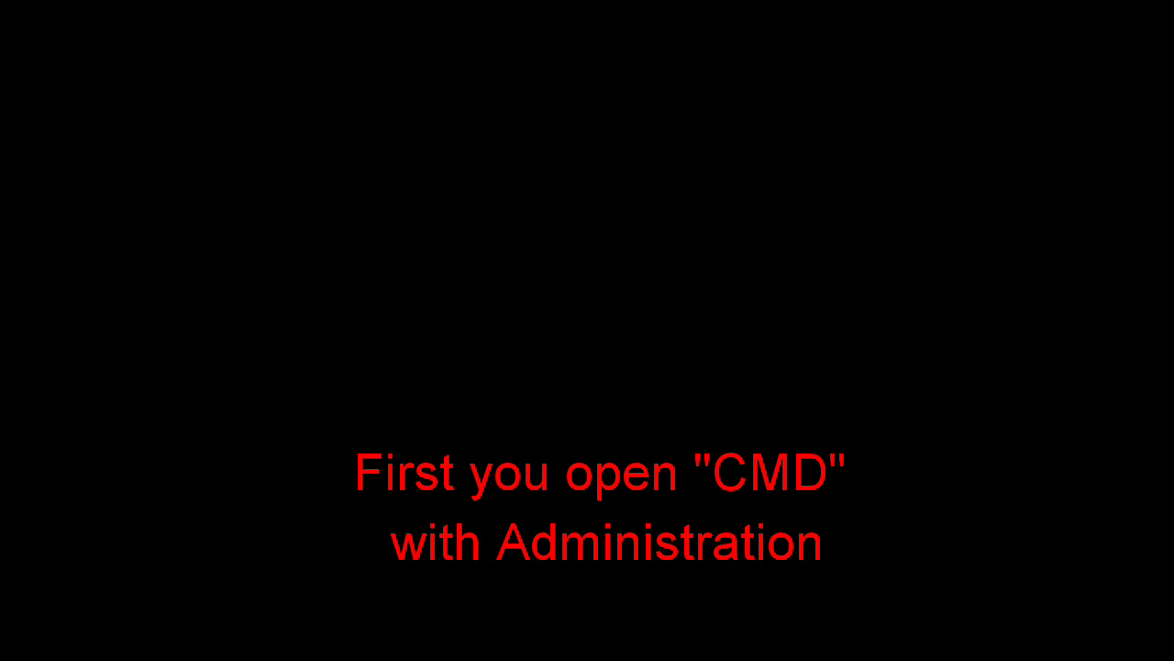
{"action": "key", "text": "alt+y"}
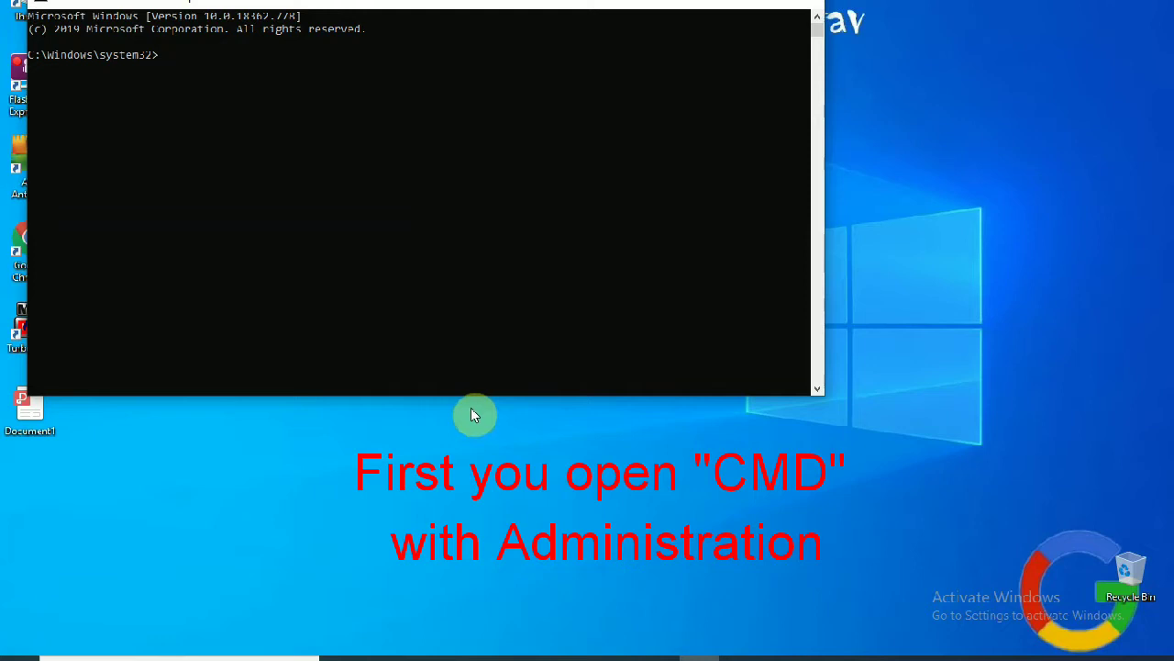
{"action": "left_click_drag", "start_coordinate": [492, 4], "coordinate": [637, 179]}
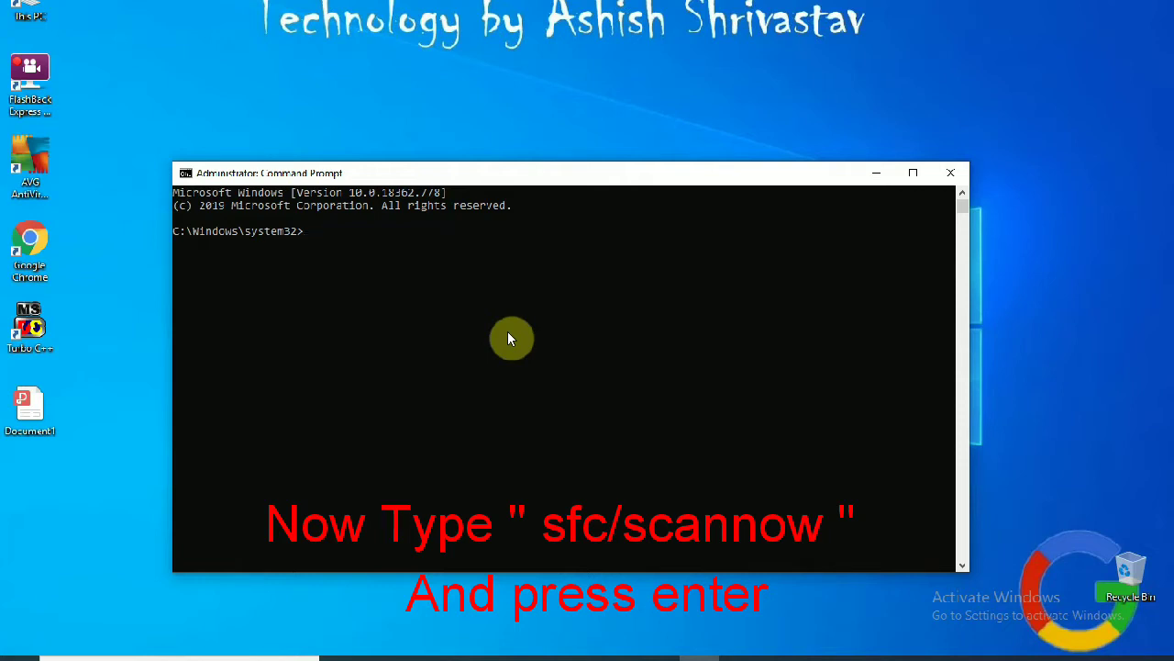
Step: Run the system file check with the command sfc/scannow
{"action": "type", "text": "sfc/scanno"}
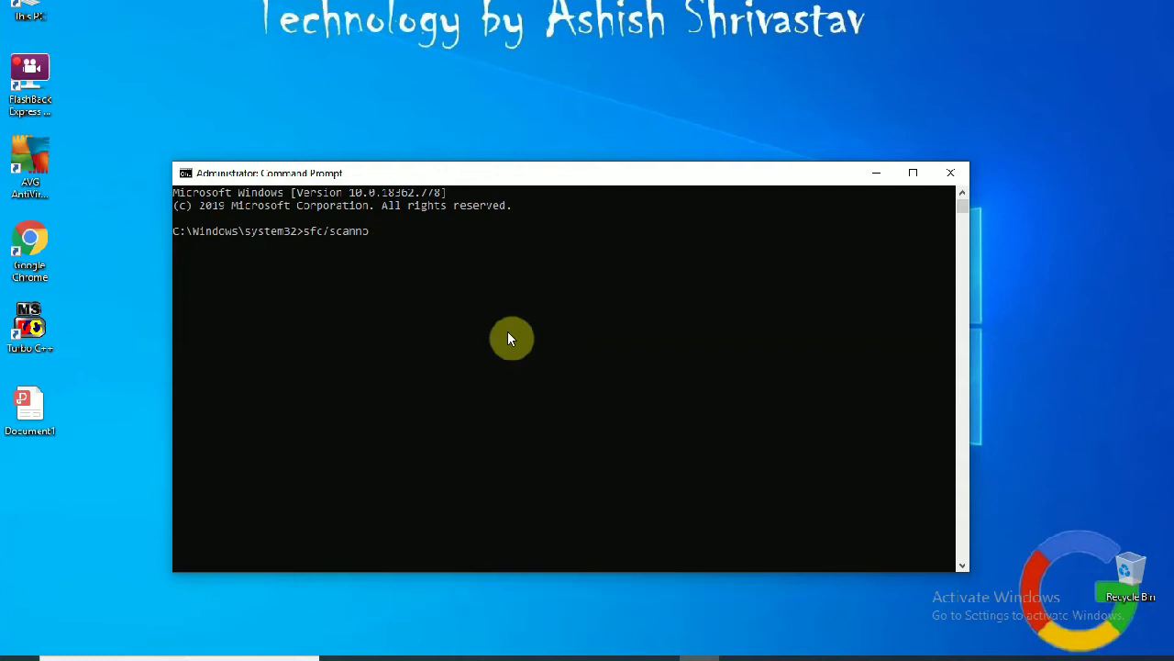
{"action": "type", "text": "w"}
{"action": "key", "text": "Return"}
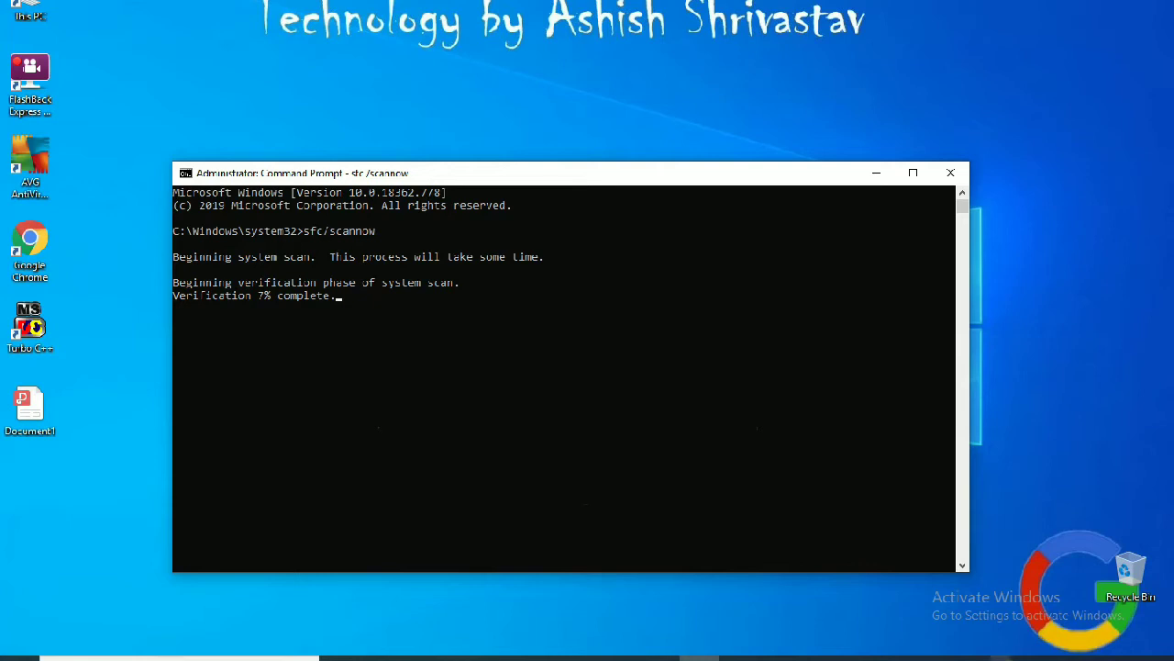
{"action": "left_click", "coordinate": [1000, 656]}
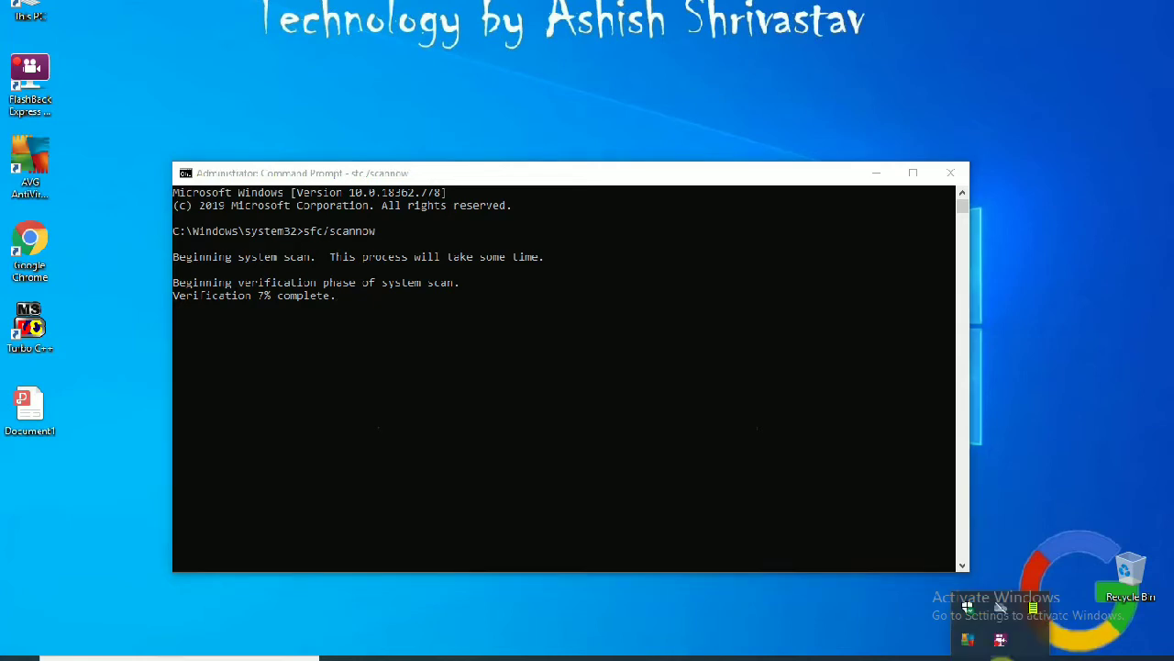
{"action": "right_click", "coordinate": [1000, 639]}
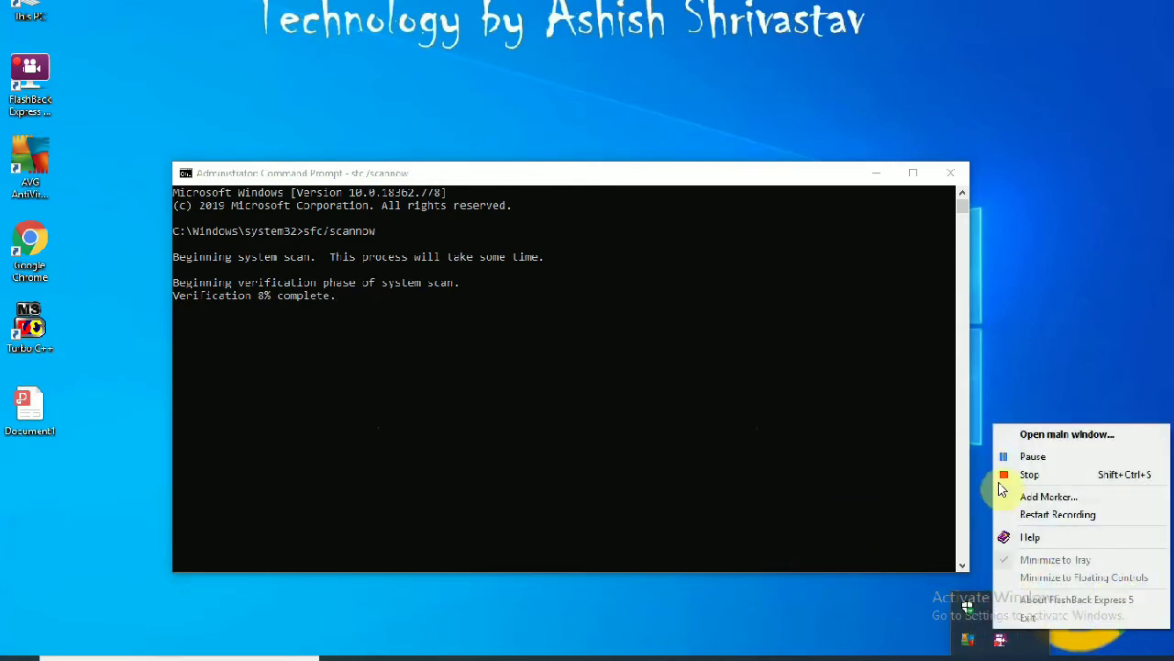
{"action": "left_click", "coordinate": [1034, 455]}
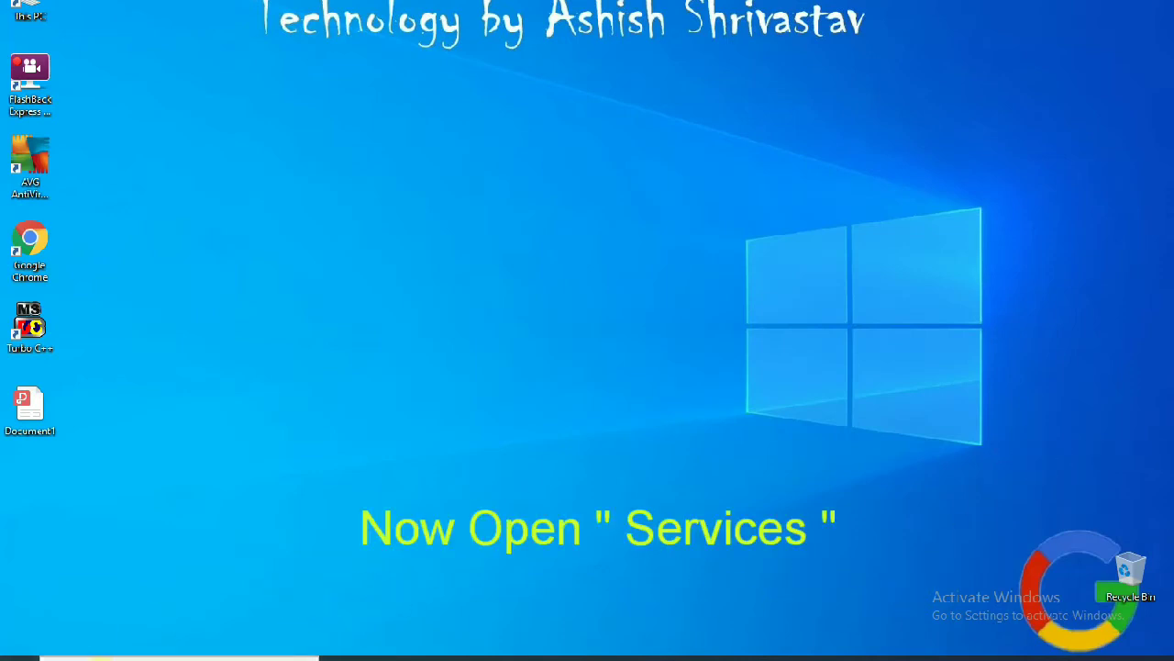
Step: Search for the Services app, open it and maximize its window
{"action": "left_click", "coordinate": [142, 622]}
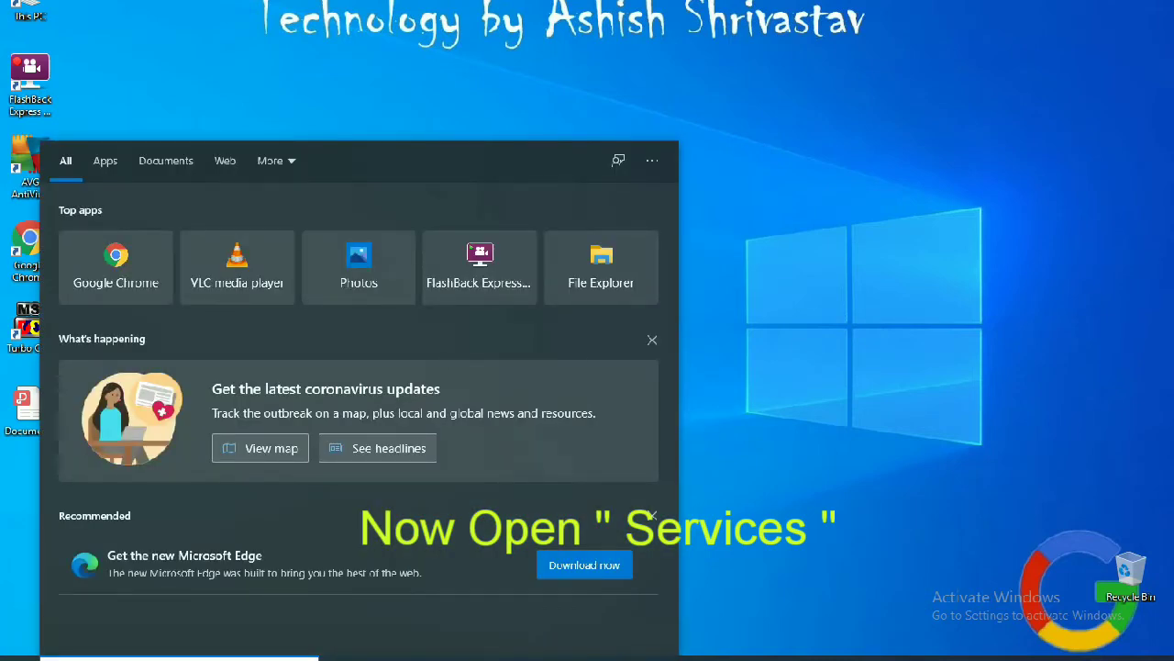
{"action": "type", "text": "ser"}
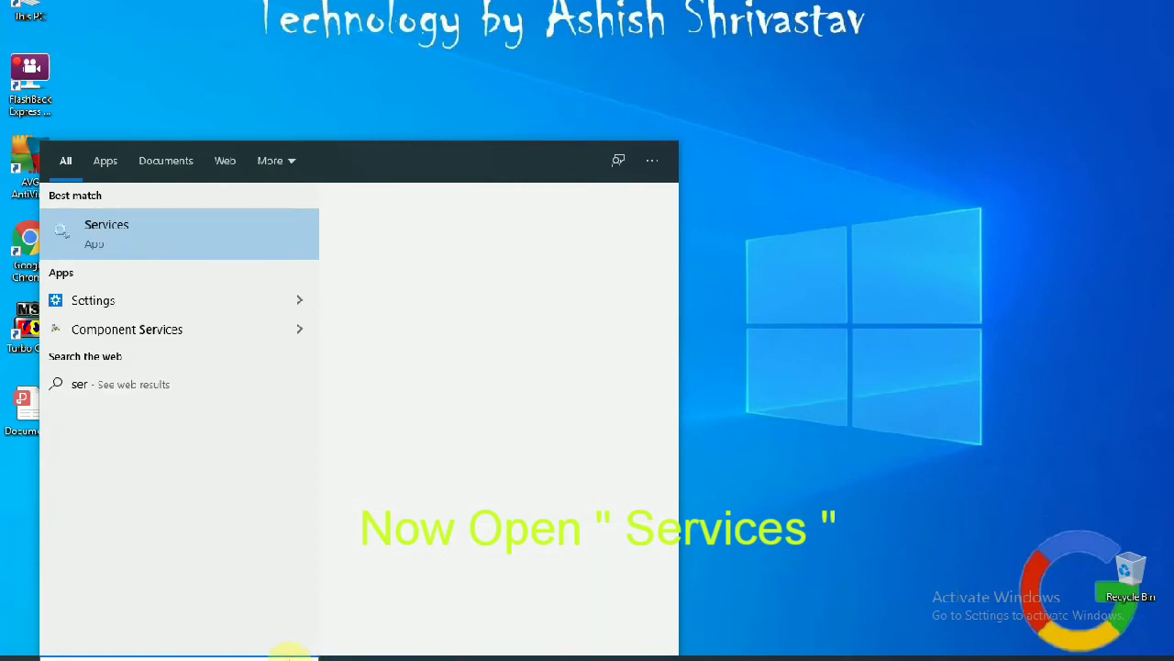
{"action": "type", "text": "v"}
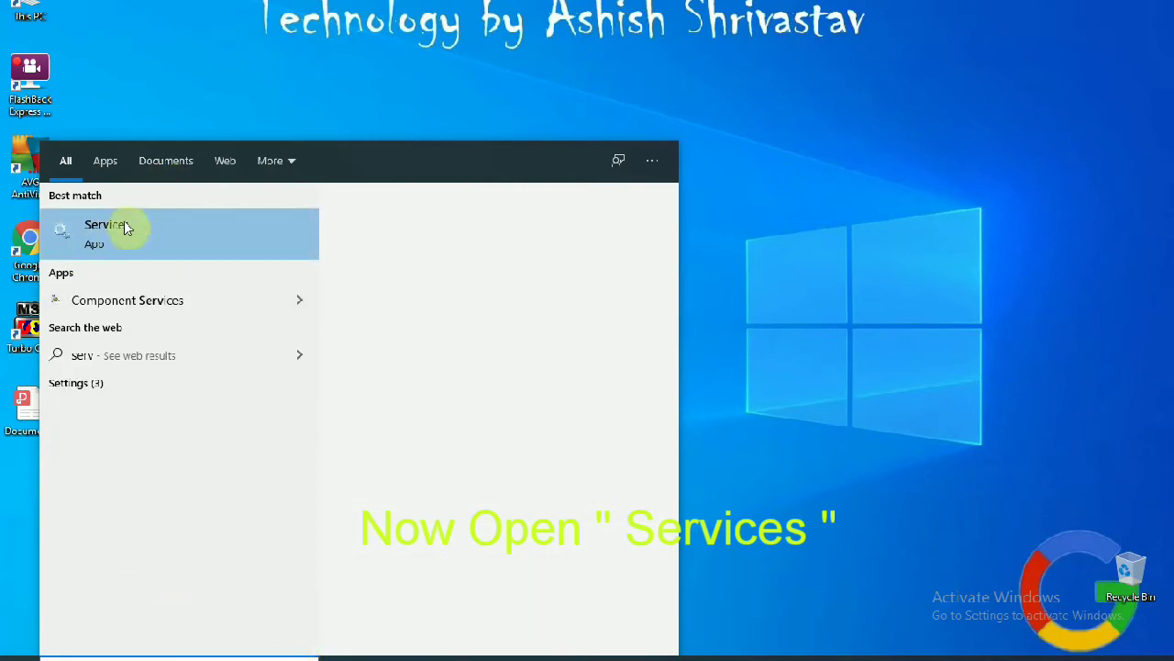
{"action": "left_click", "coordinate": [213, 245]}
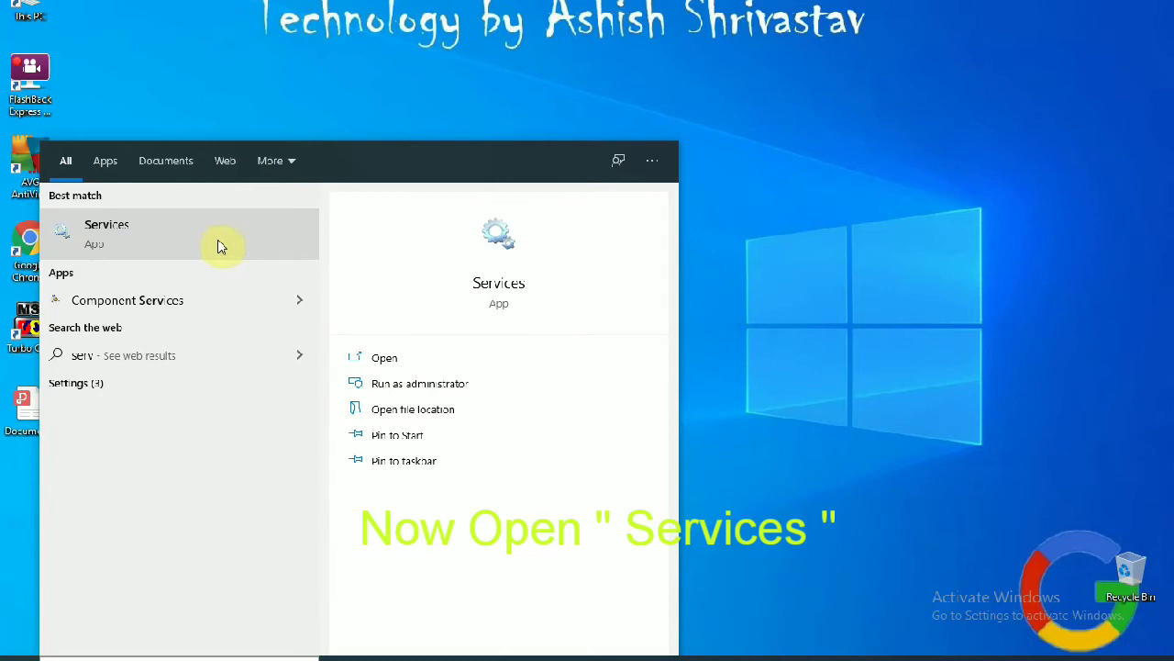
{"action": "left_click", "coordinate": [263, 249]}
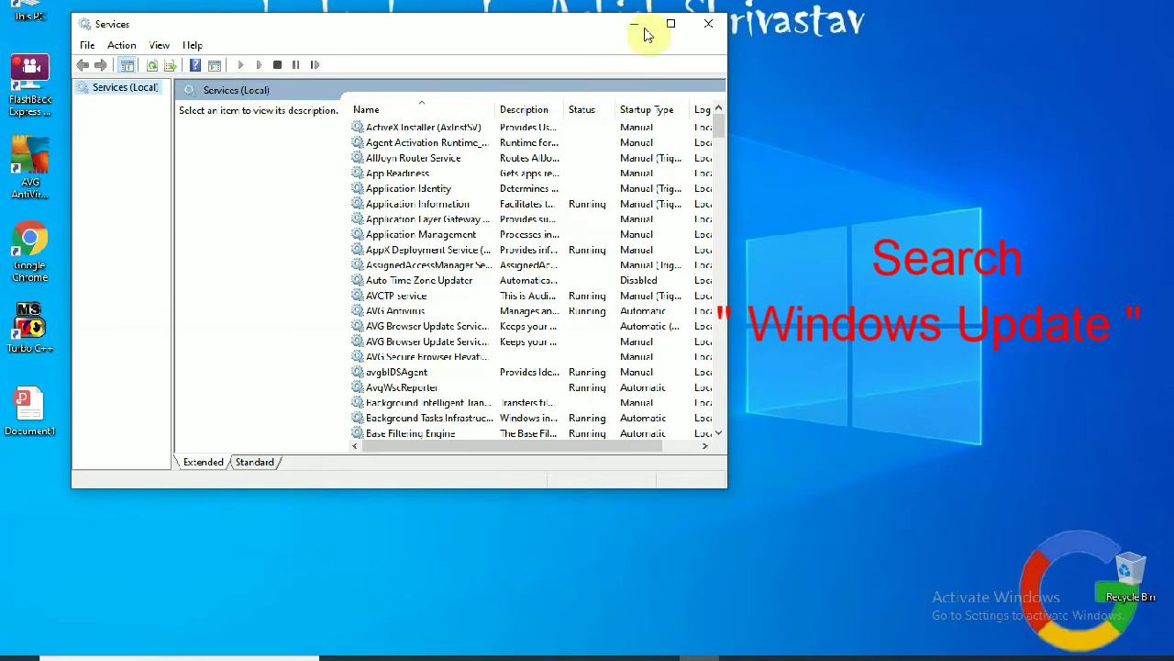
{"action": "left_click", "coordinate": [676, 30]}
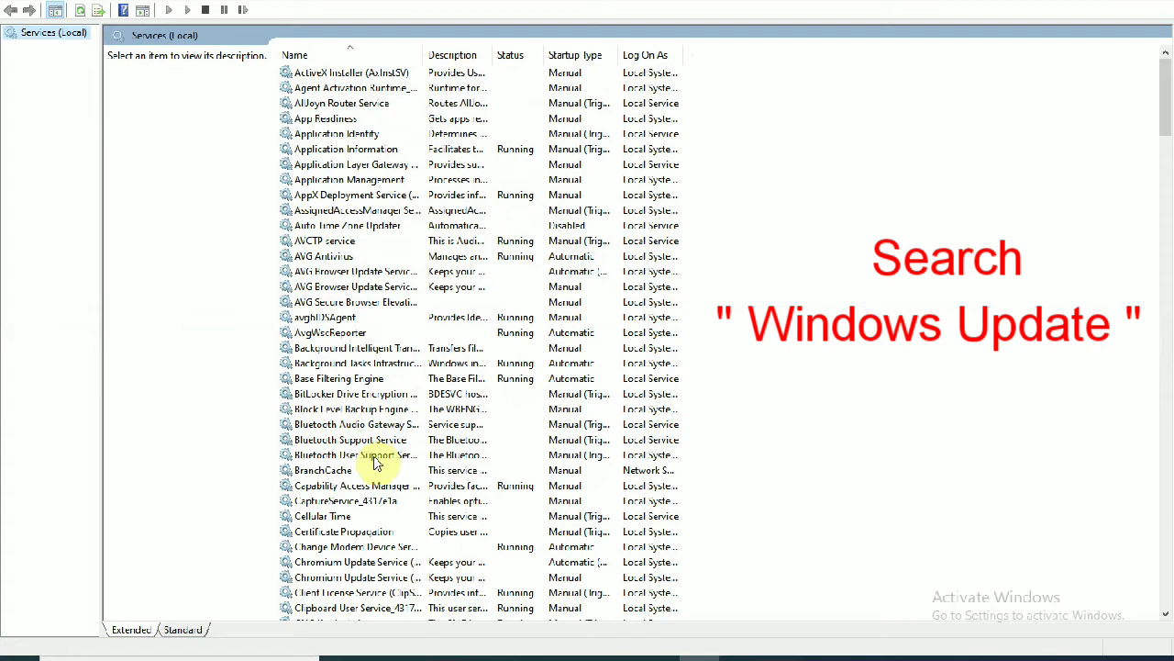
Step: Locate the Windows Update service in the services list and open its properties
{"action": "scroll", "coordinate": [386, 468], "scroll_direction": "down", "scroll_amount": 11}
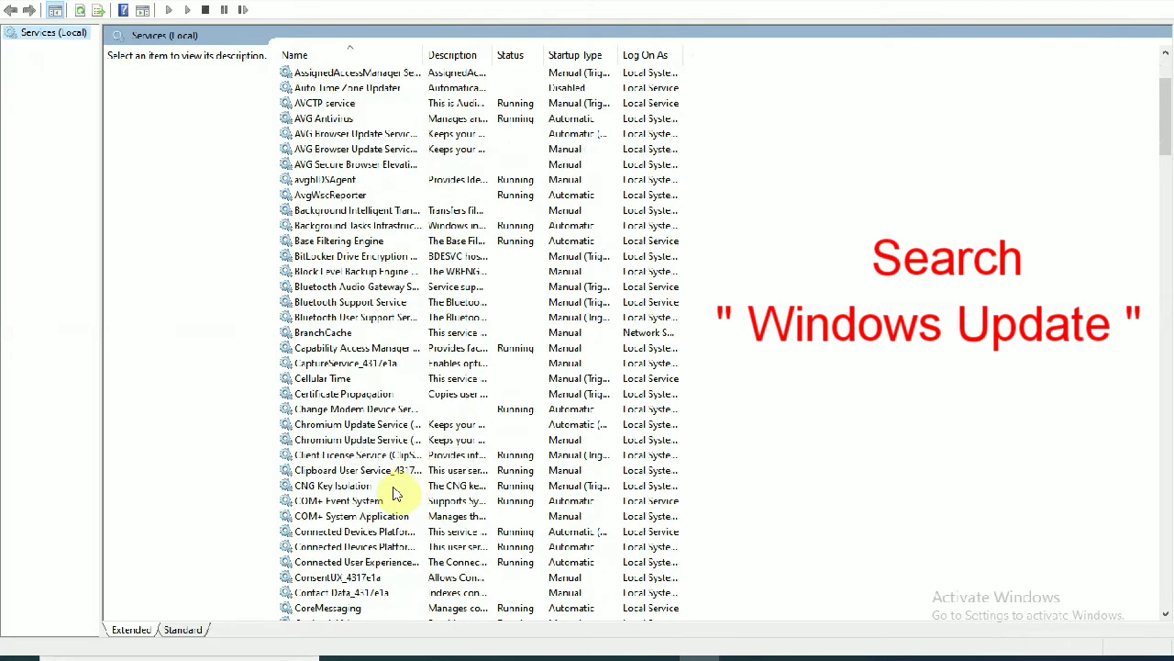
{"action": "scroll", "coordinate": [394, 493], "scroll_direction": "down", "scroll_amount": 12}
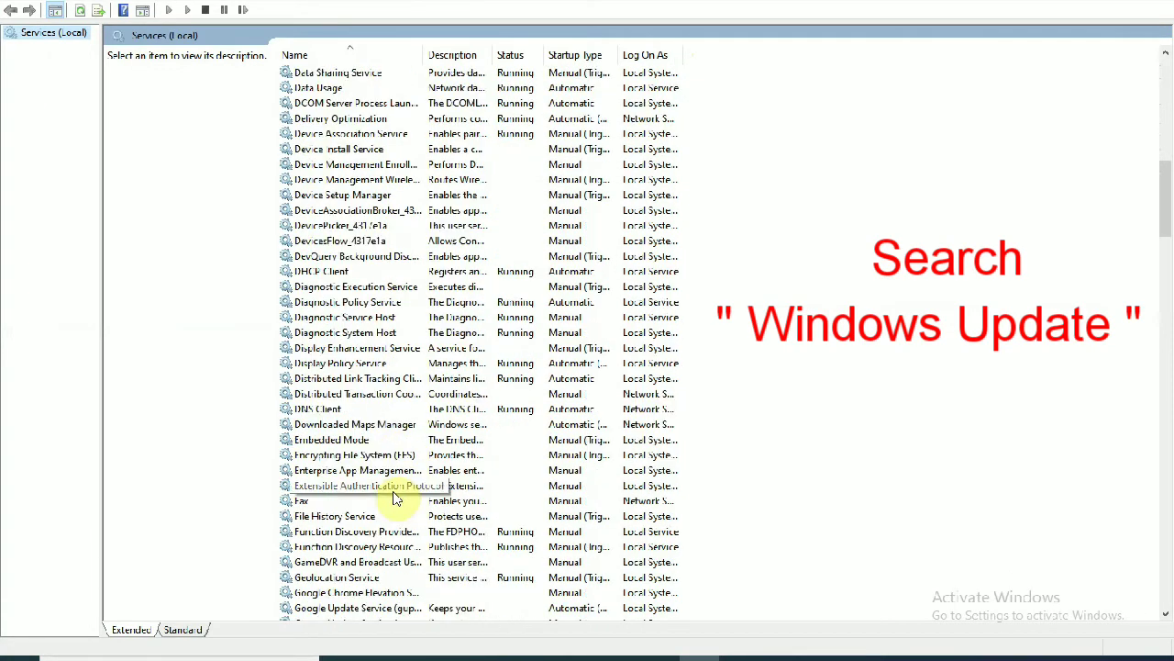
{"action": "scroll", "coordinate": [367, 509], "scroll_direction": "down", "scroll_amount": 16}
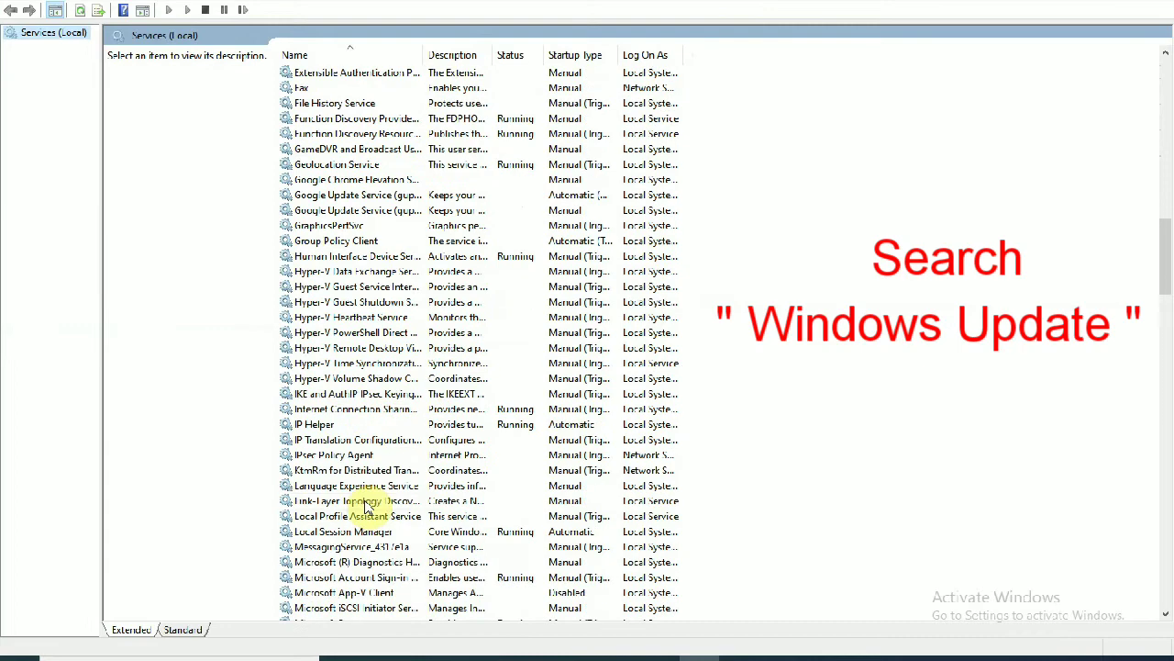
{"action": "scroll", "coordinate": [364, 508], "scroll_direction": "down", "scroll_amount": 20}
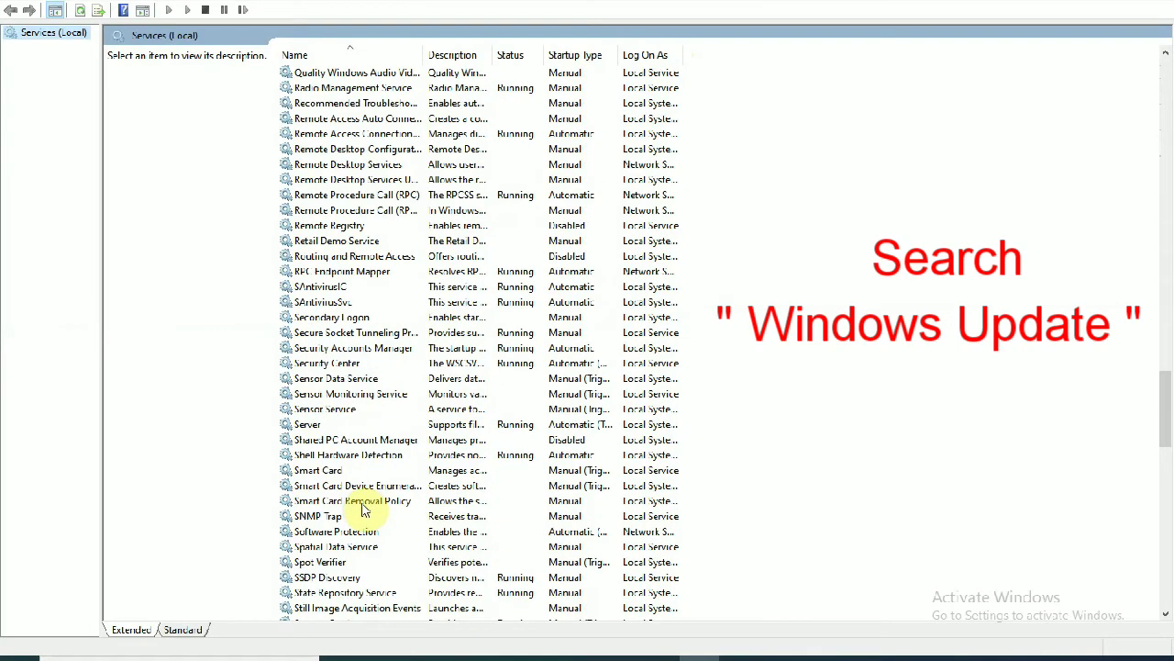
{"action": "scroll", "coordinate": [367, 508], "scroll_direction": "down", "scroll_amount": 2}
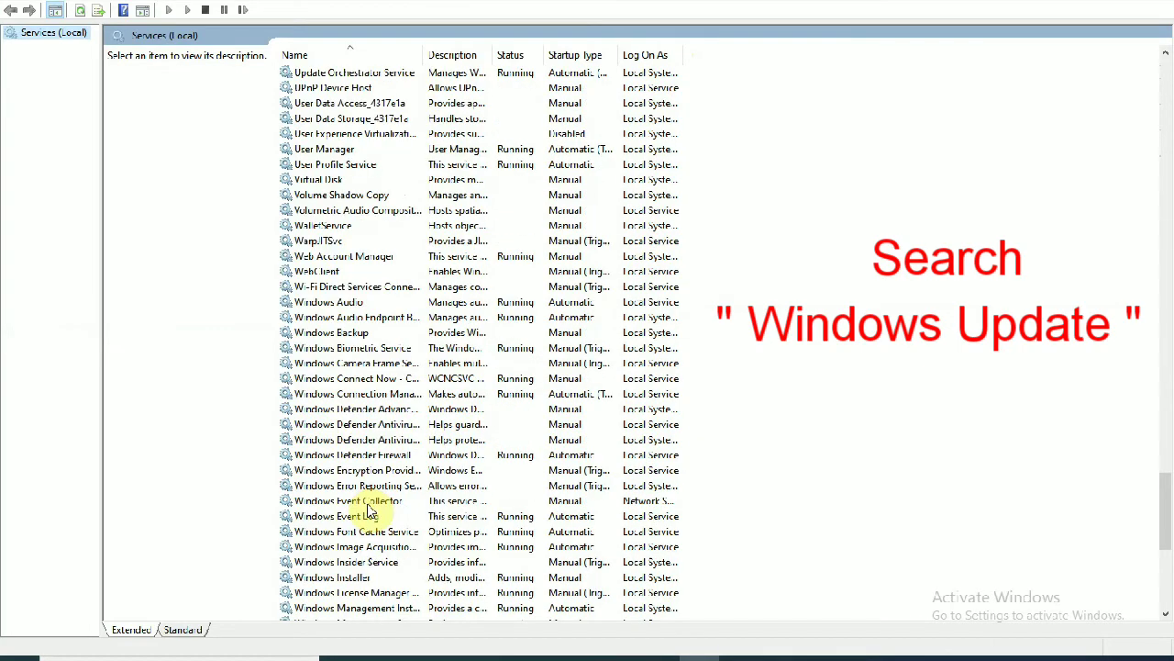
{"action": "scroll", "coordinate": [370, 510], "scroll_direction": "down", "scroll_amount": 4}
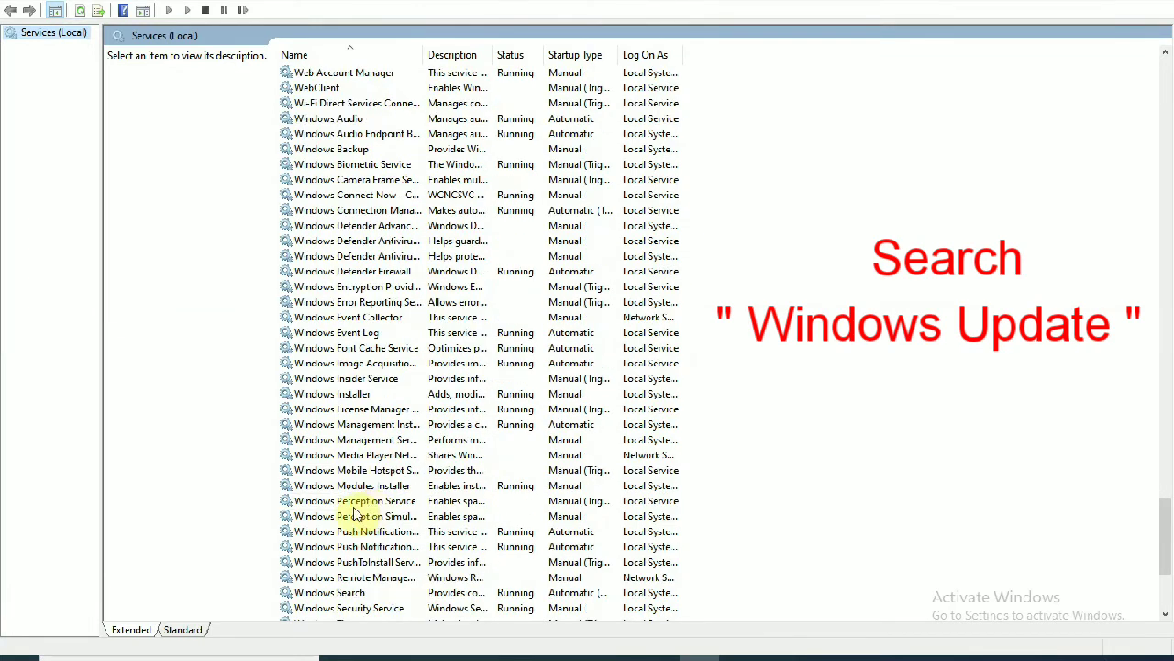
{"action": "scroll", "coordinate": [334, 509], "scroll_direction": "down", "scroll_amount": 2}
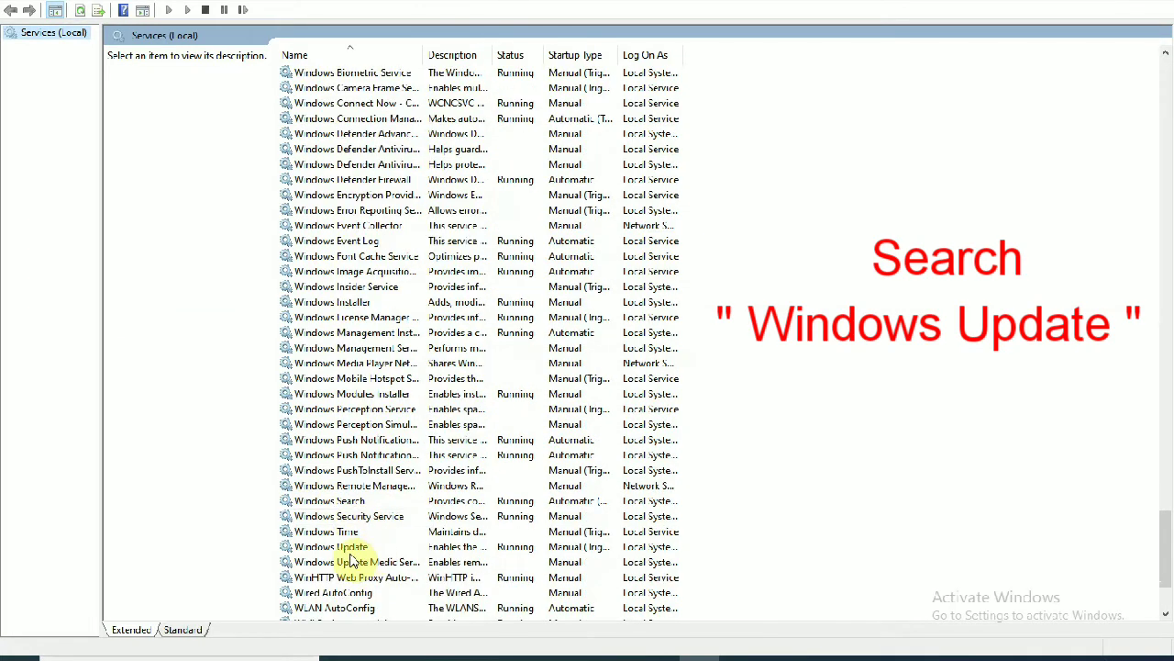
{"action": "left_click", "coordinate": [350, 547]}
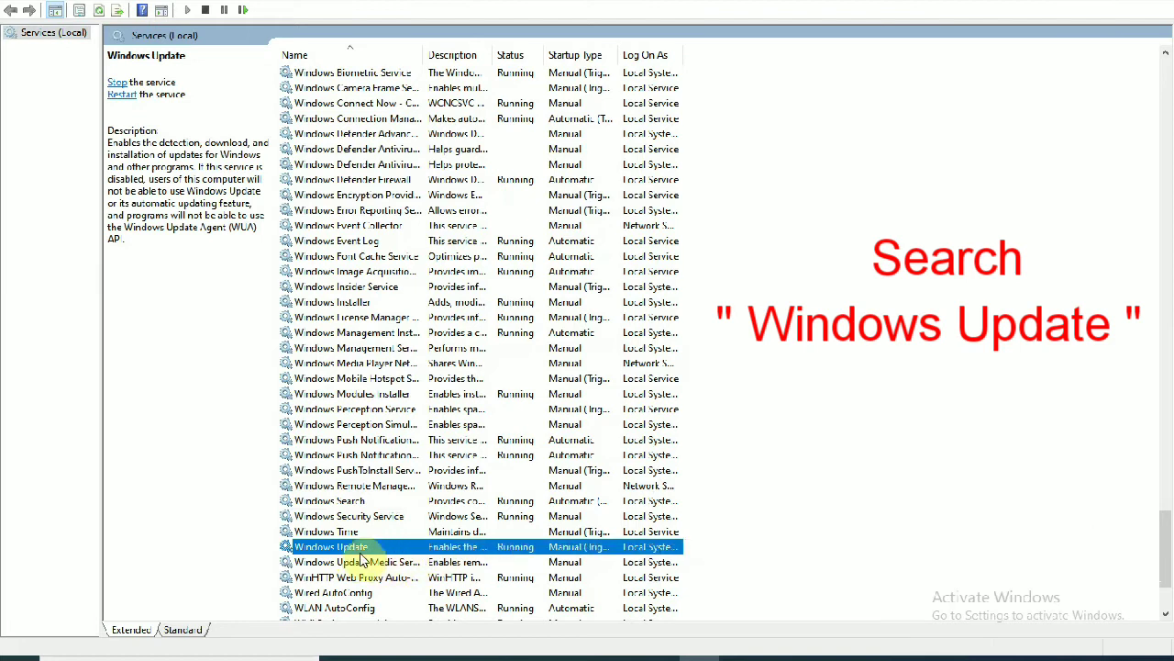
{"action": "scroll", "coordinate": [361, 556], "scroll_direction": "down", "scroll_amount": 1}
{"action": "scroll", "coordinate": [360, 556], "scroll_direction": "down", "scroll_amount": 2}
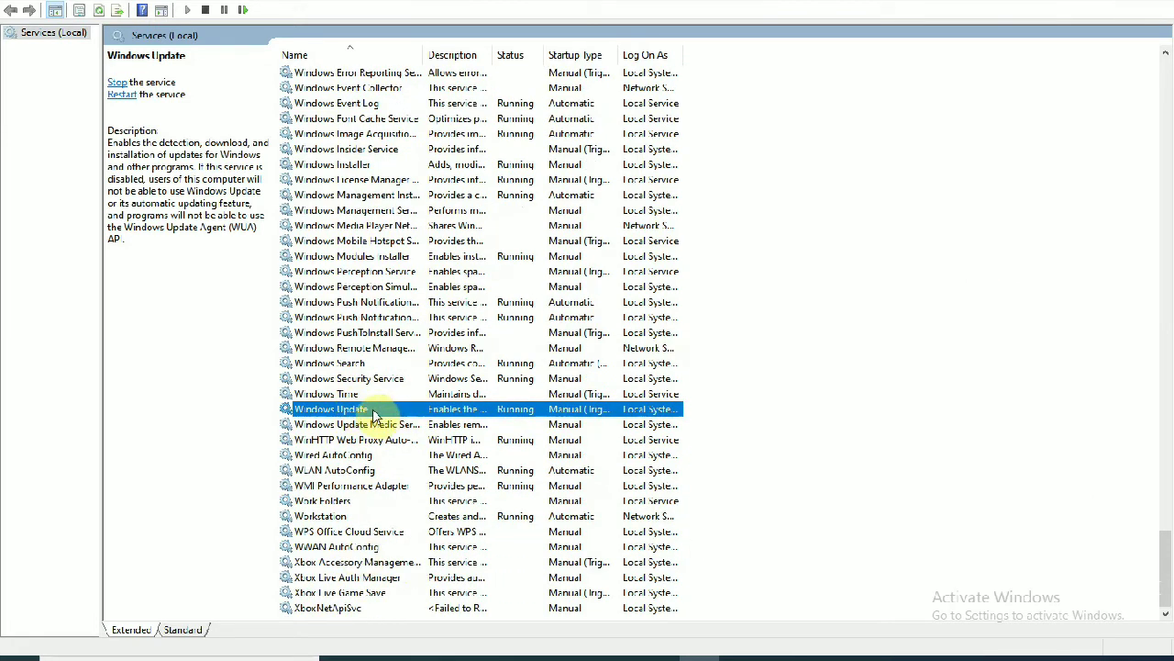
{"action": "double_click", "coordinate": [372, 413]}
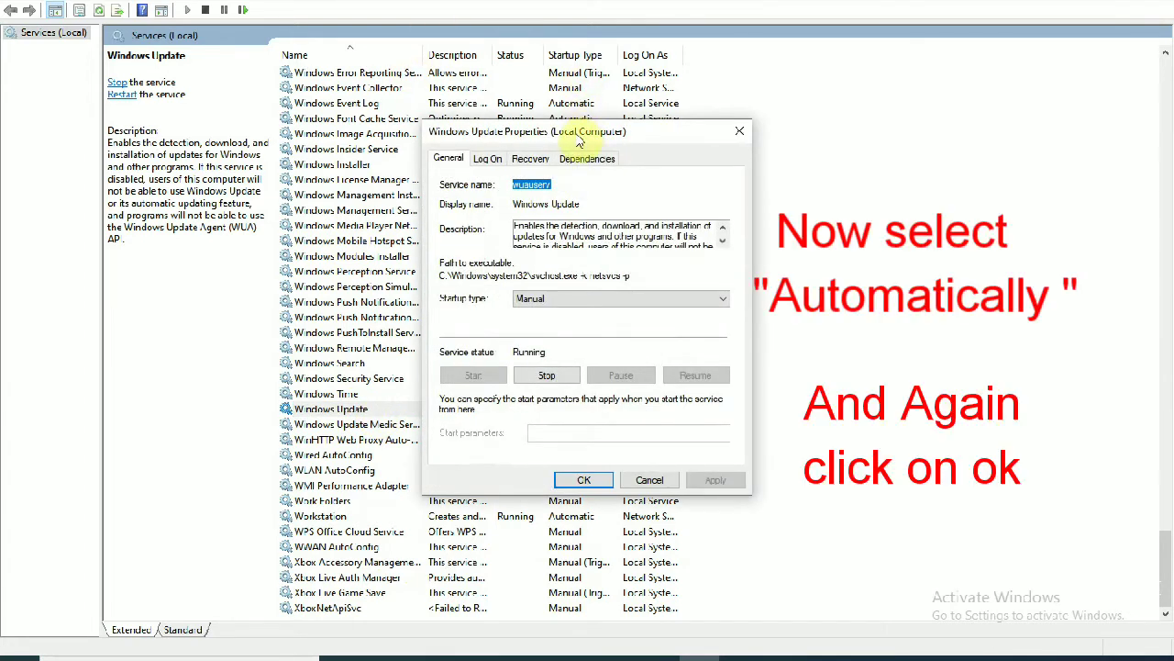
Step: Set the Windows Update service's startup type to Automatic, confirm the change and close the Services window
{"action": "left_click_drag", "start_coordinate": [573, 140], "coordinate": [448, 209]}
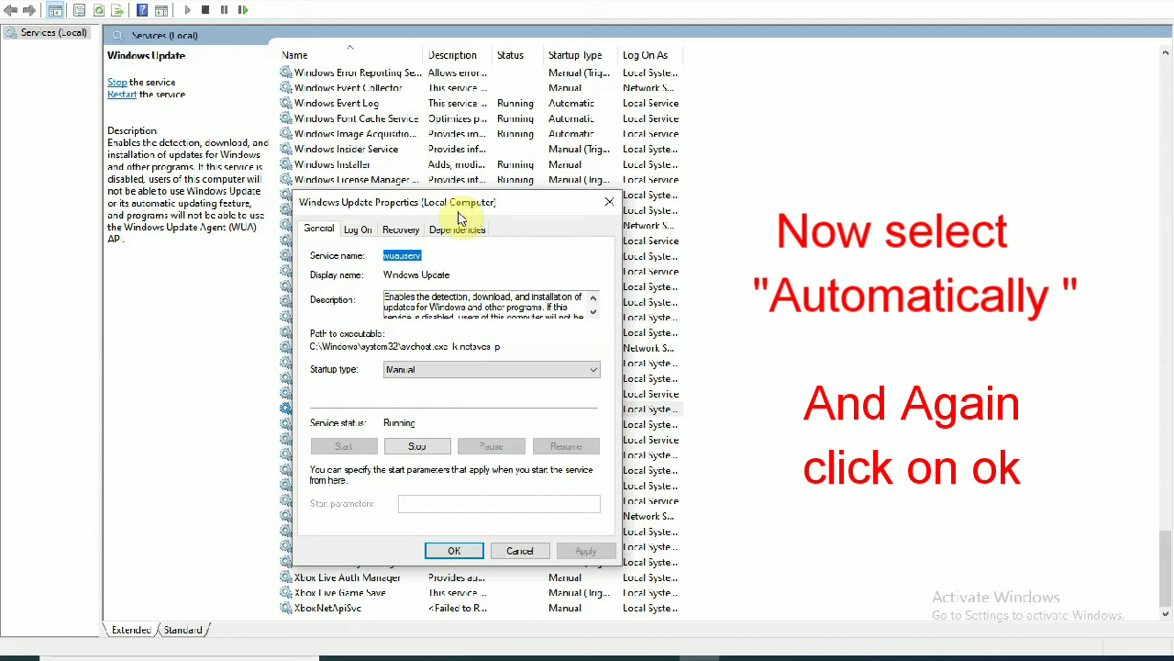
{"action": "left_click", "coordinate": [467, 379]}
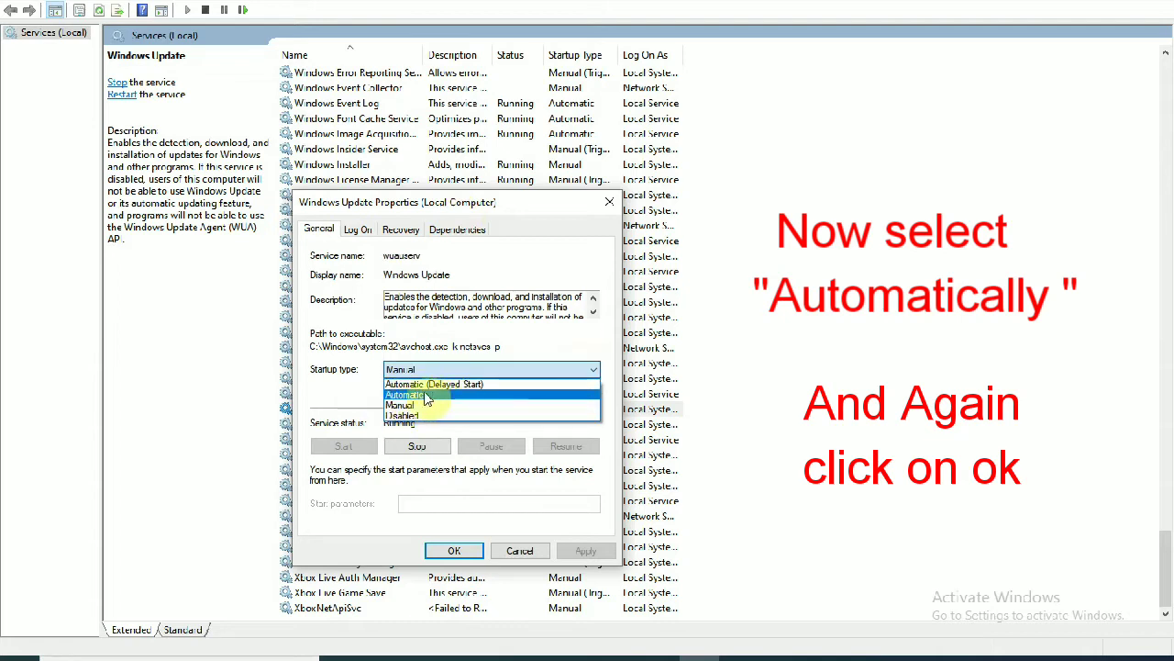
{"action": "left_click", "coordinate": [431, 395]}
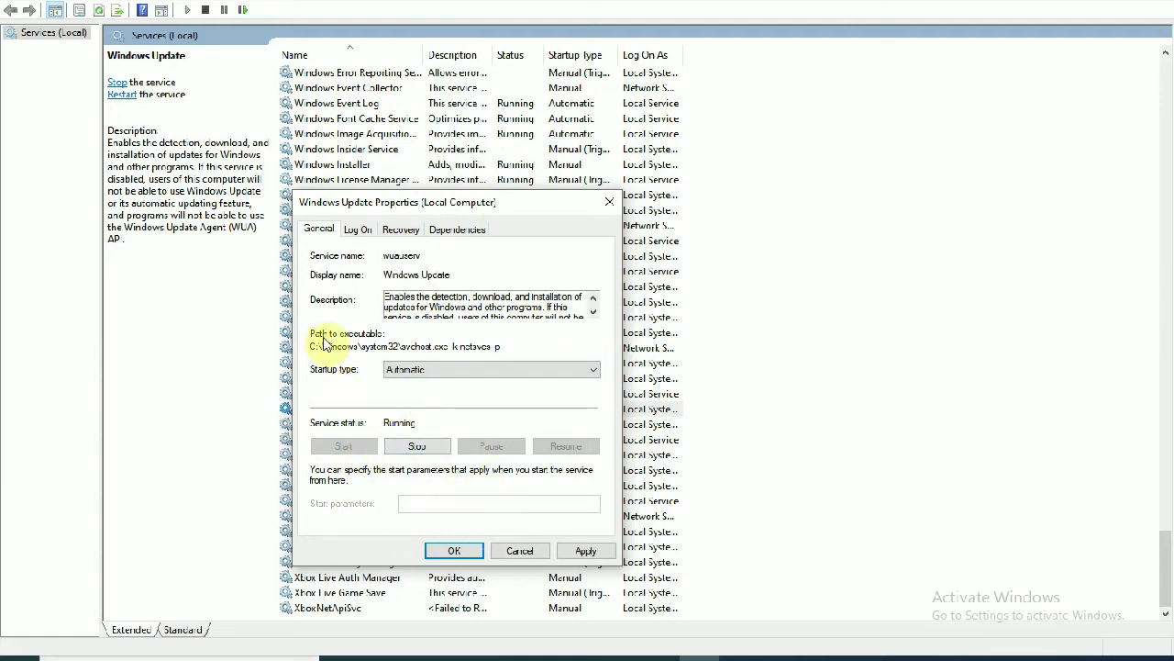
{"action": "left_click", "coordinate": [457, 554]}
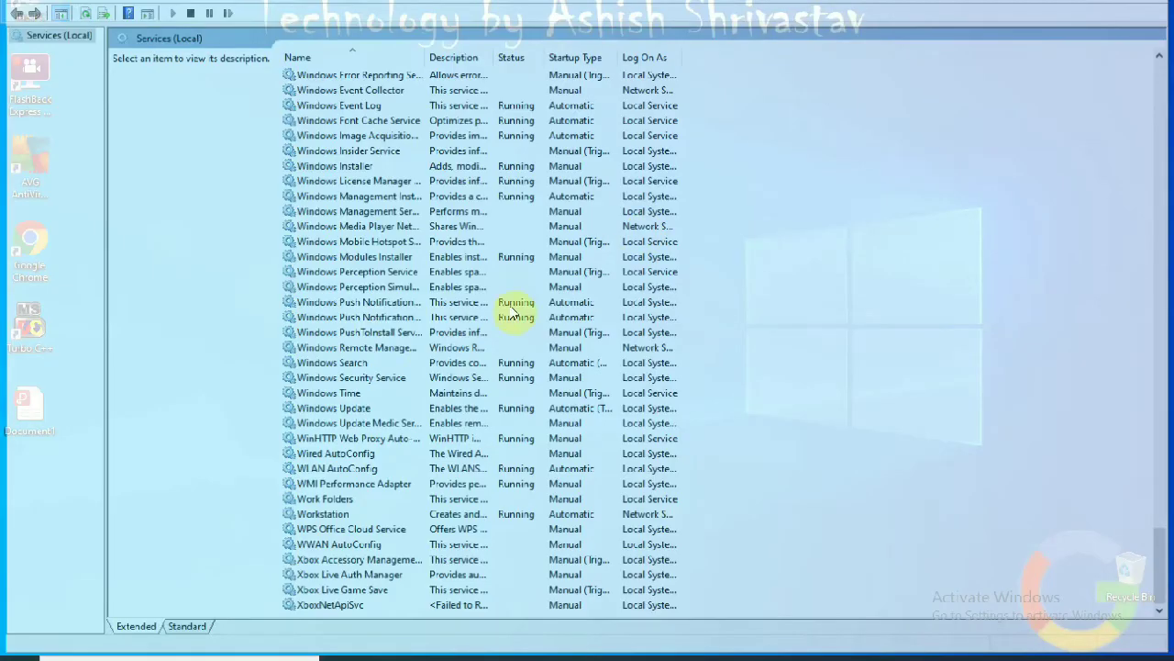
{"action": "key", "text": "alt+F4"}
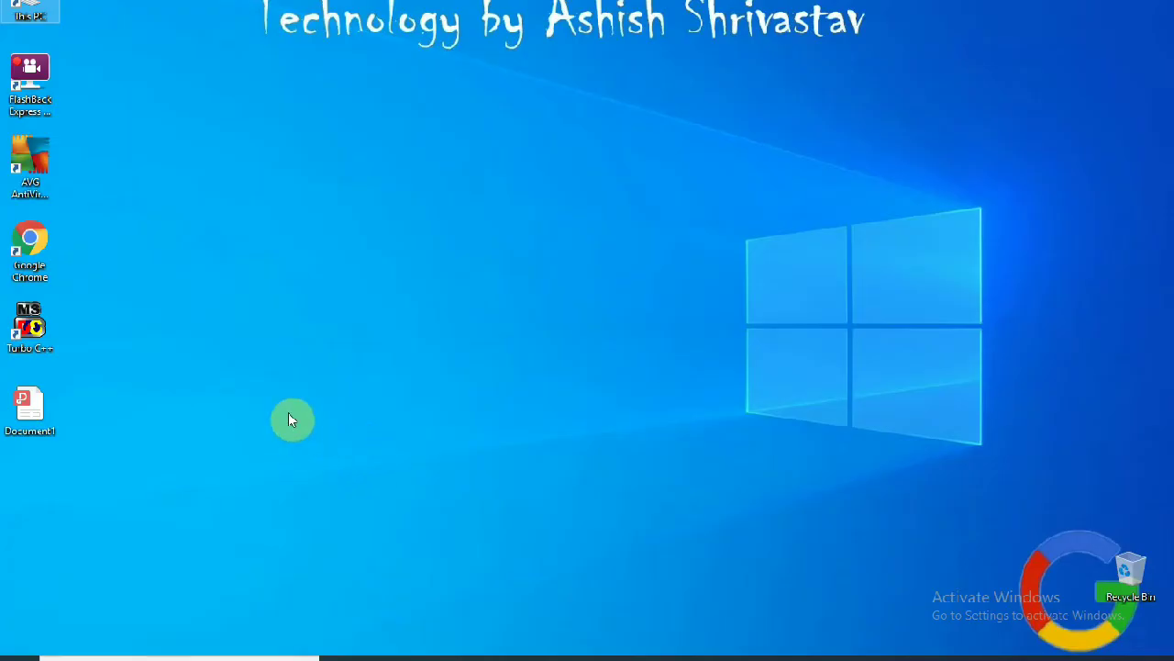
Step: Try to open the Settings app by searching for it
{"action": "left_click", "coordinate": [281, 497]}
{"action": "key", "text": "super"}
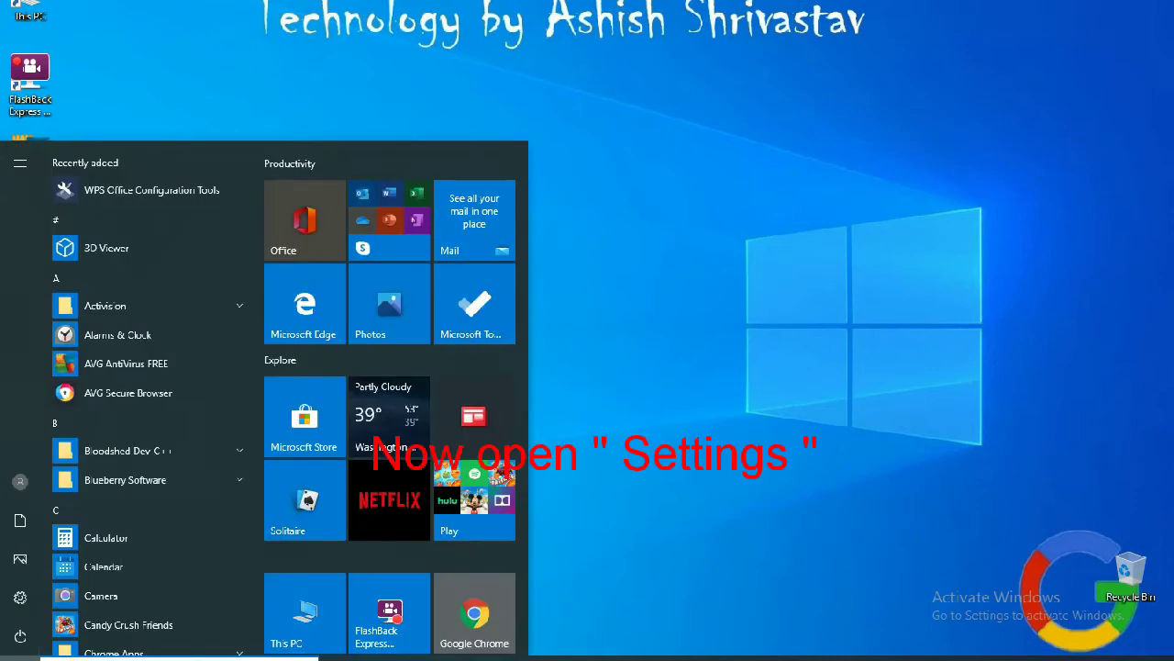
{"action": "key", "text": "super"}
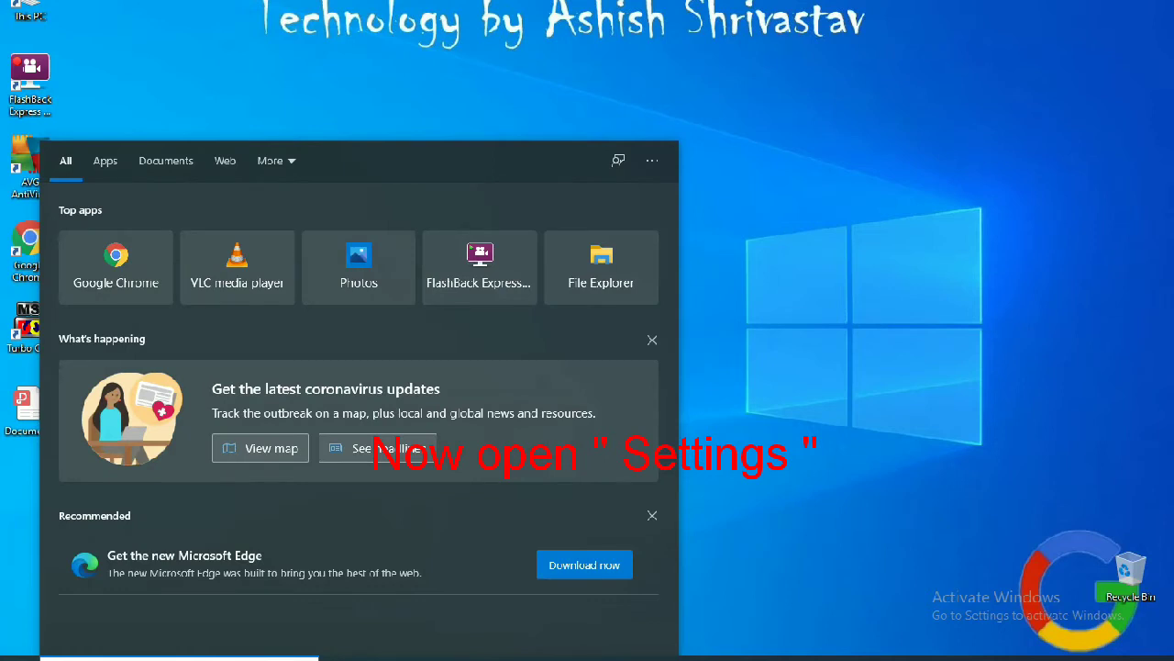
{"action": "type", "text": "se"}
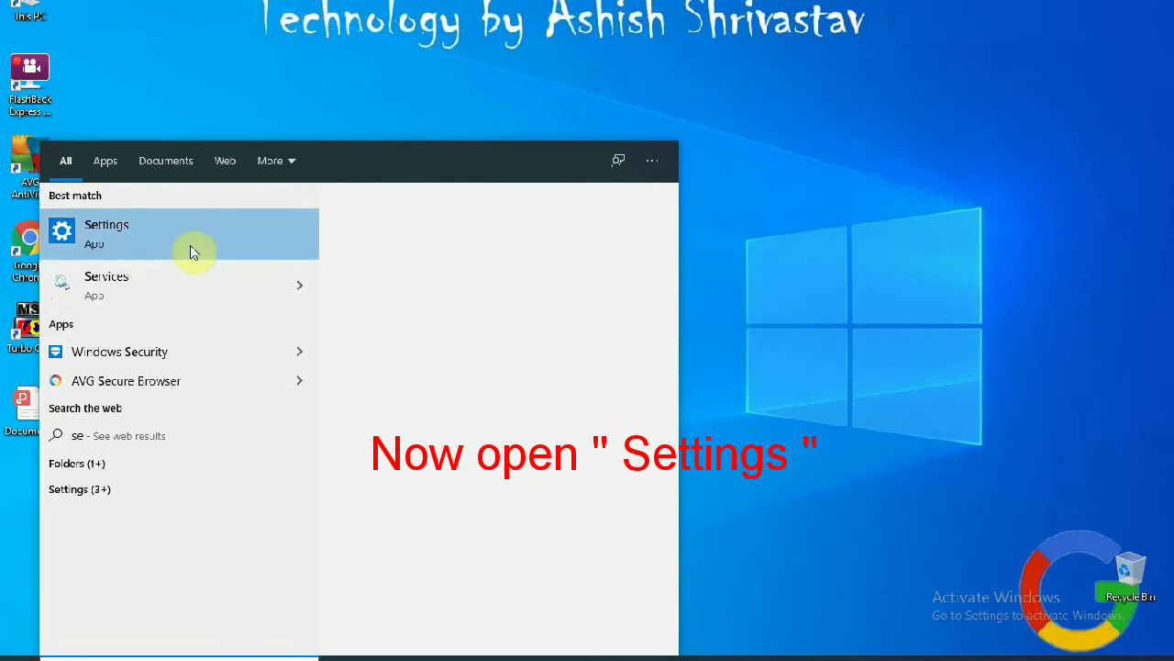
{"action": "type", "text": "tt"}
{"action": "left_click", "coordinate": [253, 253]}
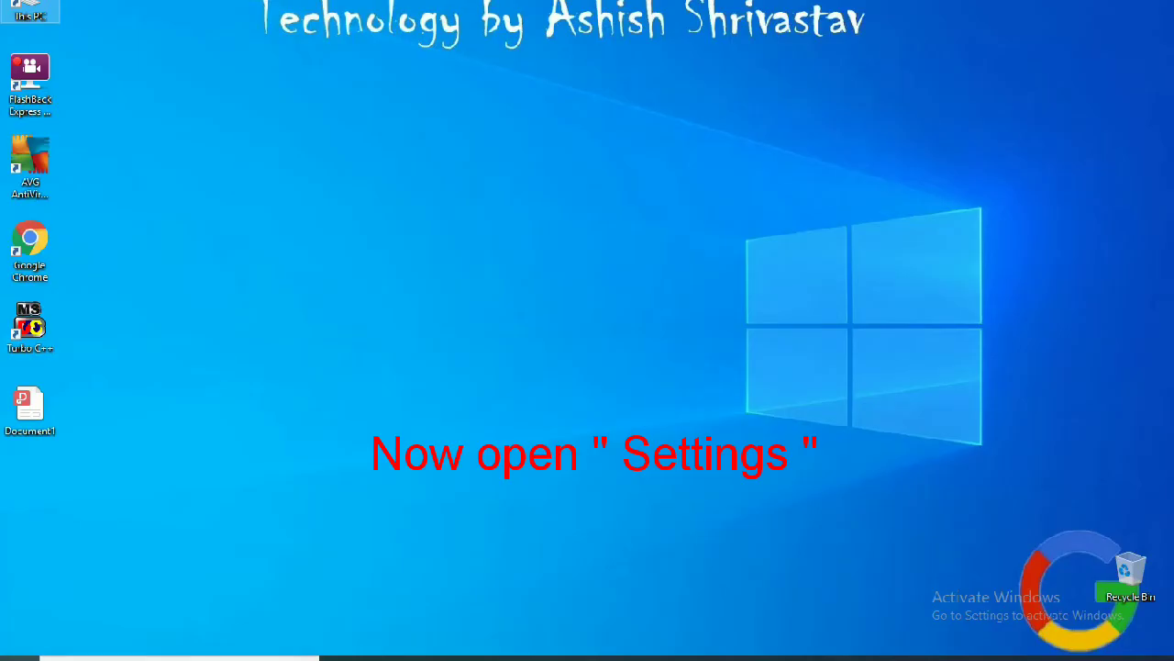
Step: Open Windows Settings, search for "sto" and open the Storage settings
{"action": "key", "text": "super"}
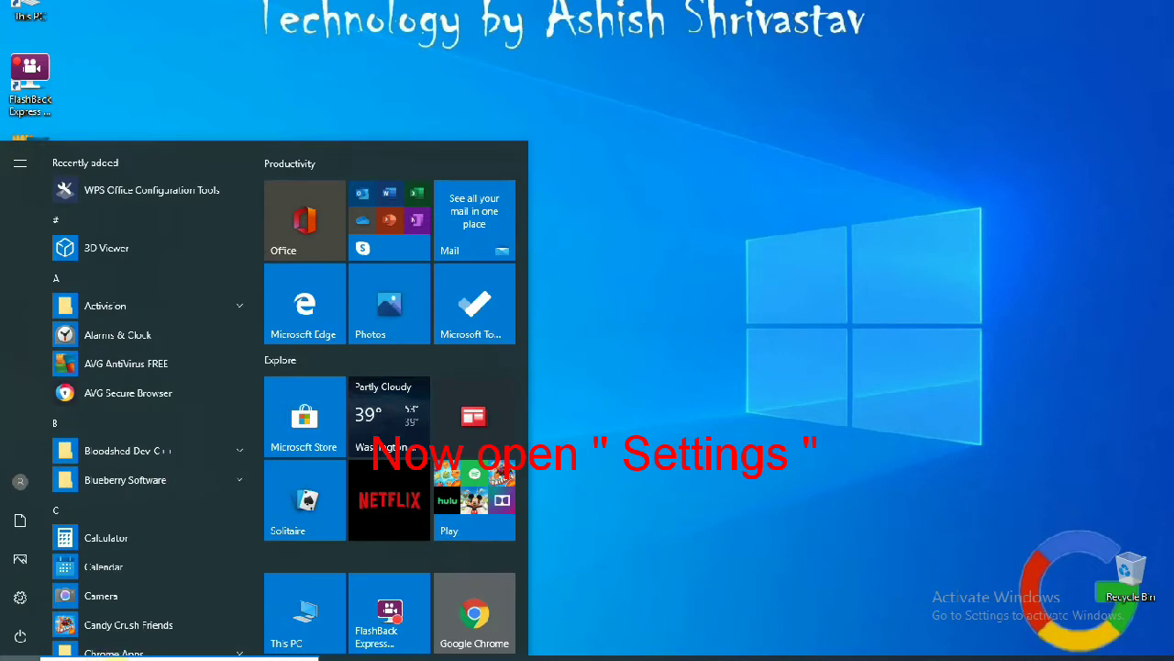
{"action": "left_click", "coordinate": [20, 601]}
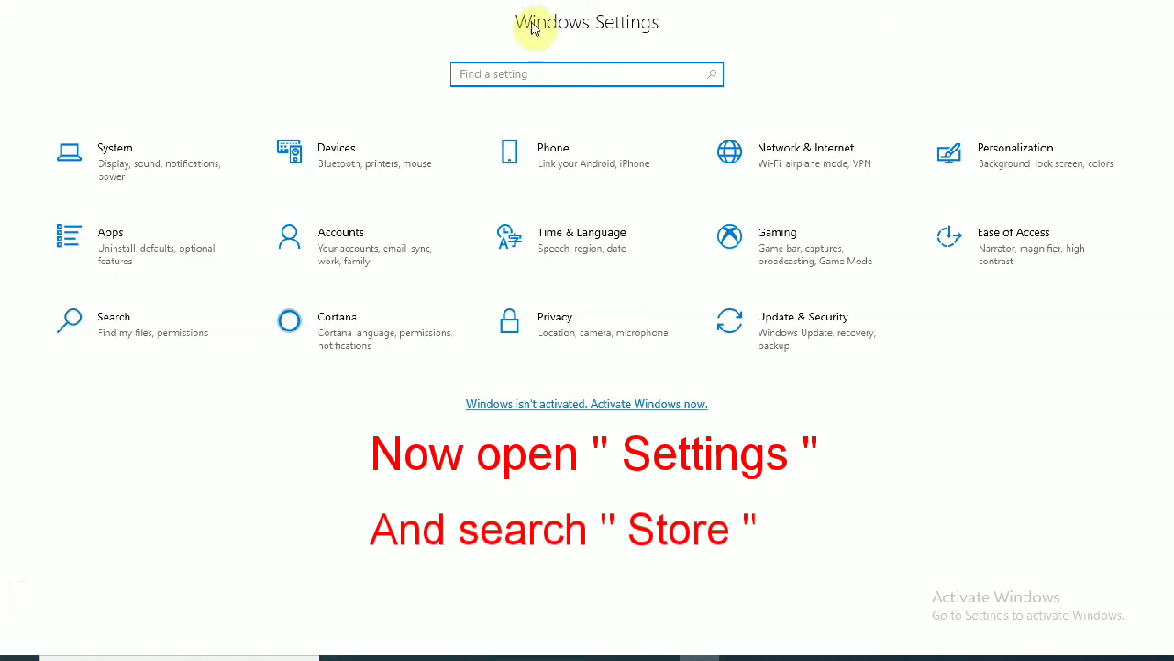
{"action": "type", "text": "st"}
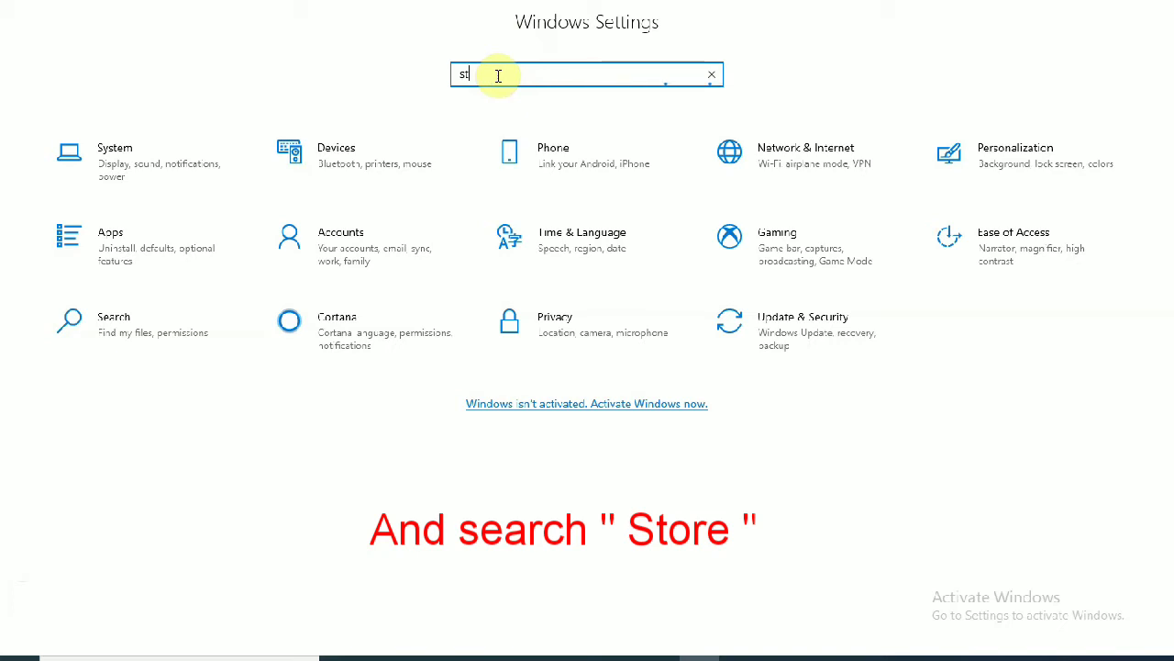
{"action": "type", "text": "o"}
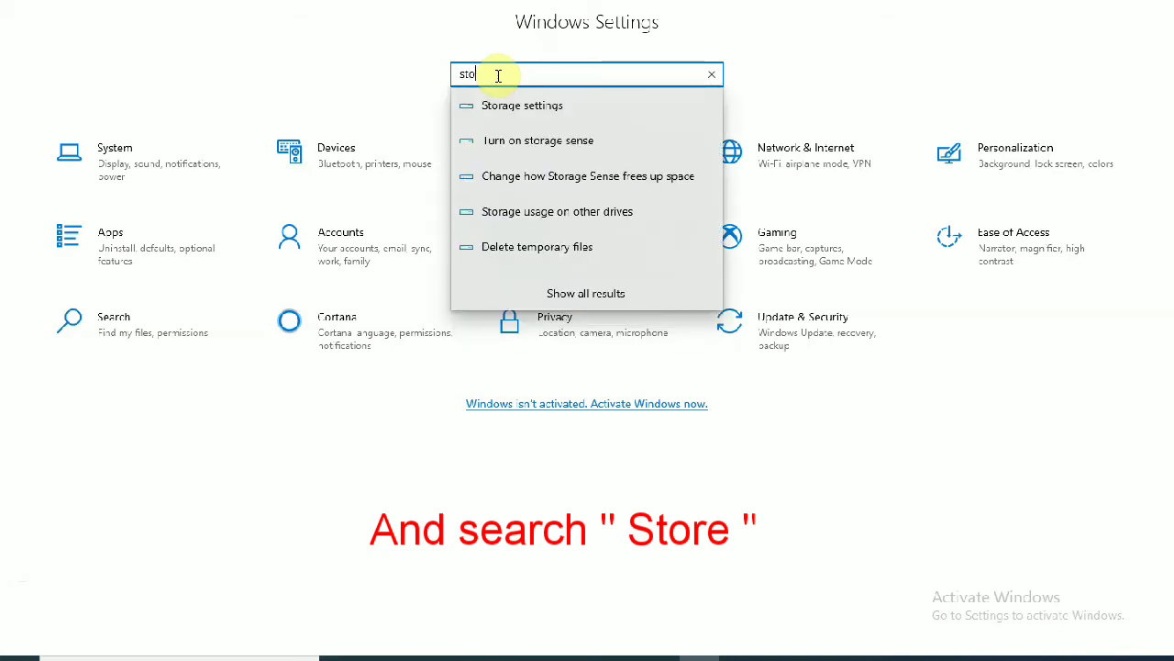
{"action": "left_click", "coordinate": [516, 109]}
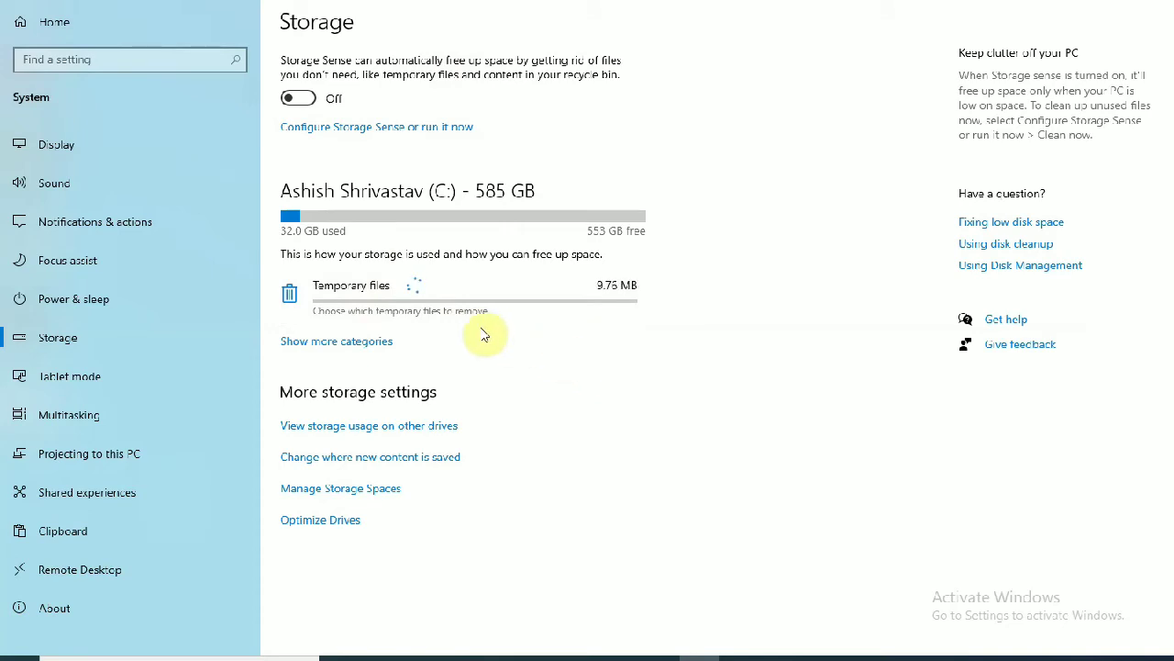
Step: Show more storage categories for the C: drive, open Temporary files and go to its update settings
{"action": "left_click", "coordinate": [345, 343]}
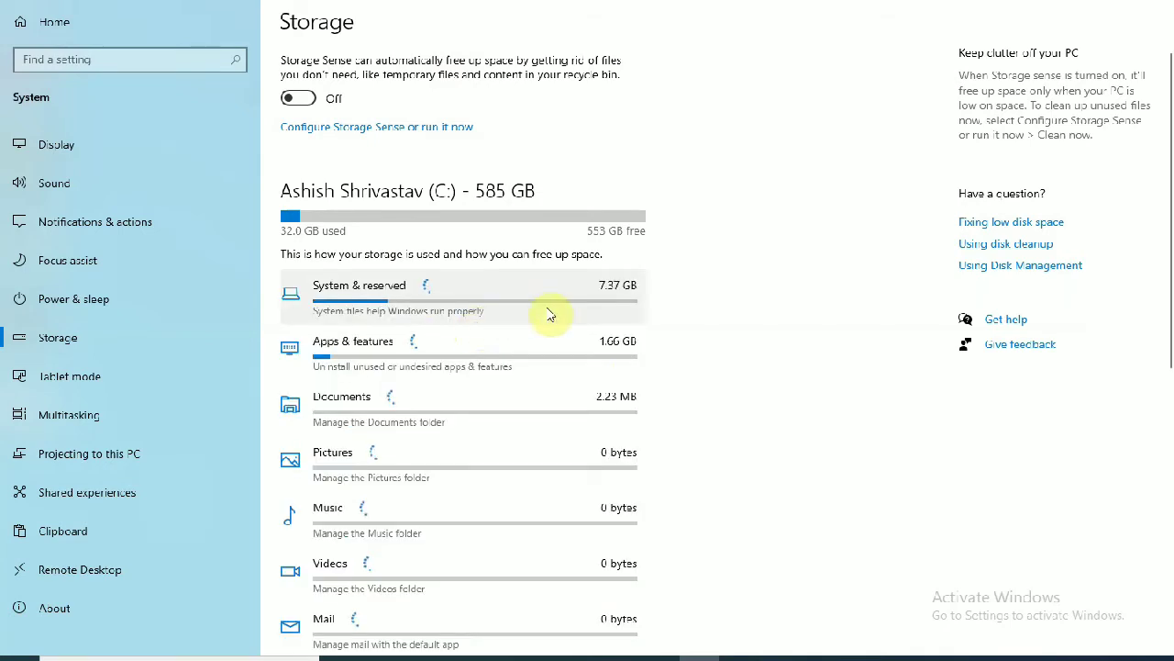
{"action": "scroll", "coordinate": [572, 475], "scroll_direction": "down", "scroll_amount": 6}
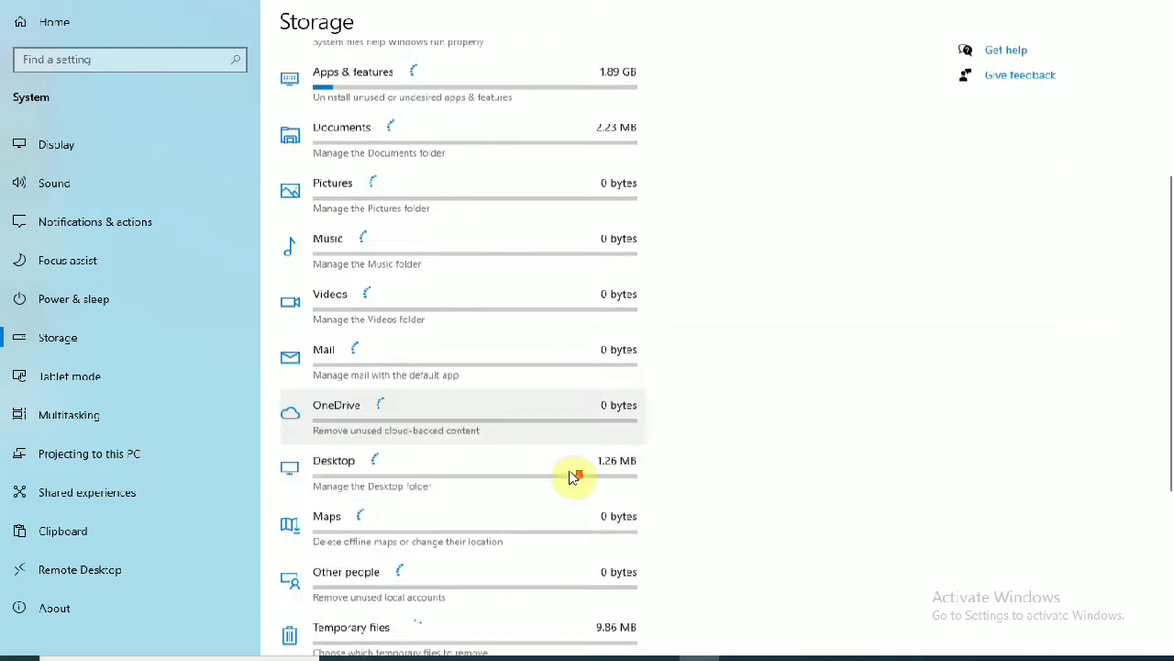
{"action": "scroll", "coordinate": [571, 476], "scroll_direction": "up", "scroll_amount": 6}
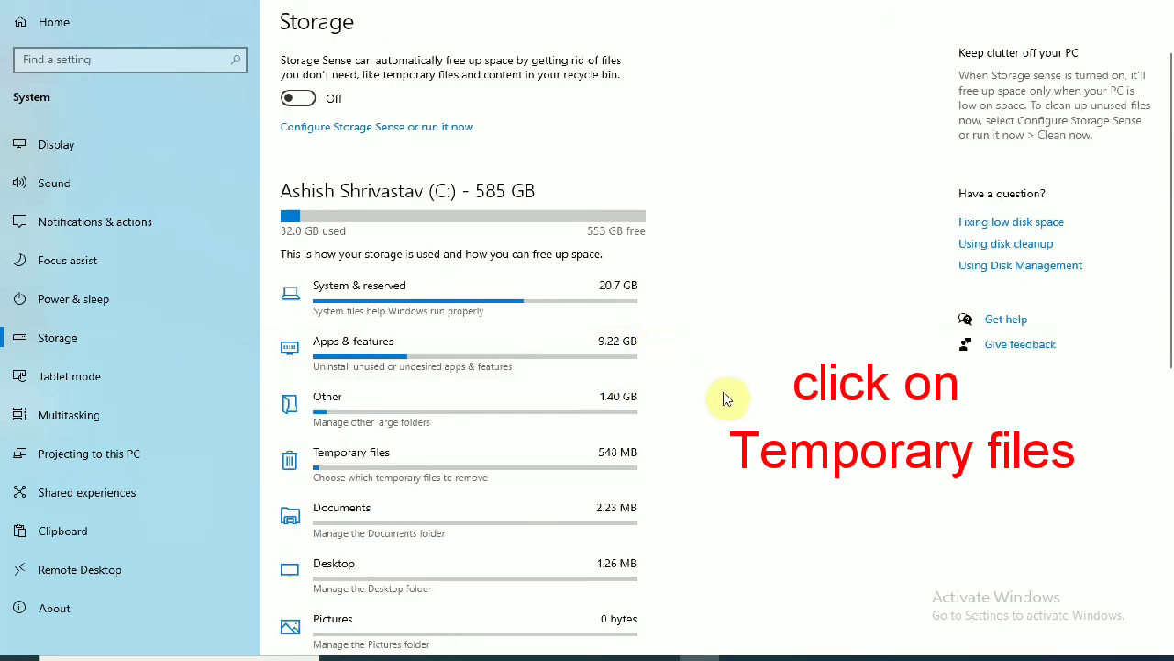
{"action": "left_click", "coordinate": [402, 464]}
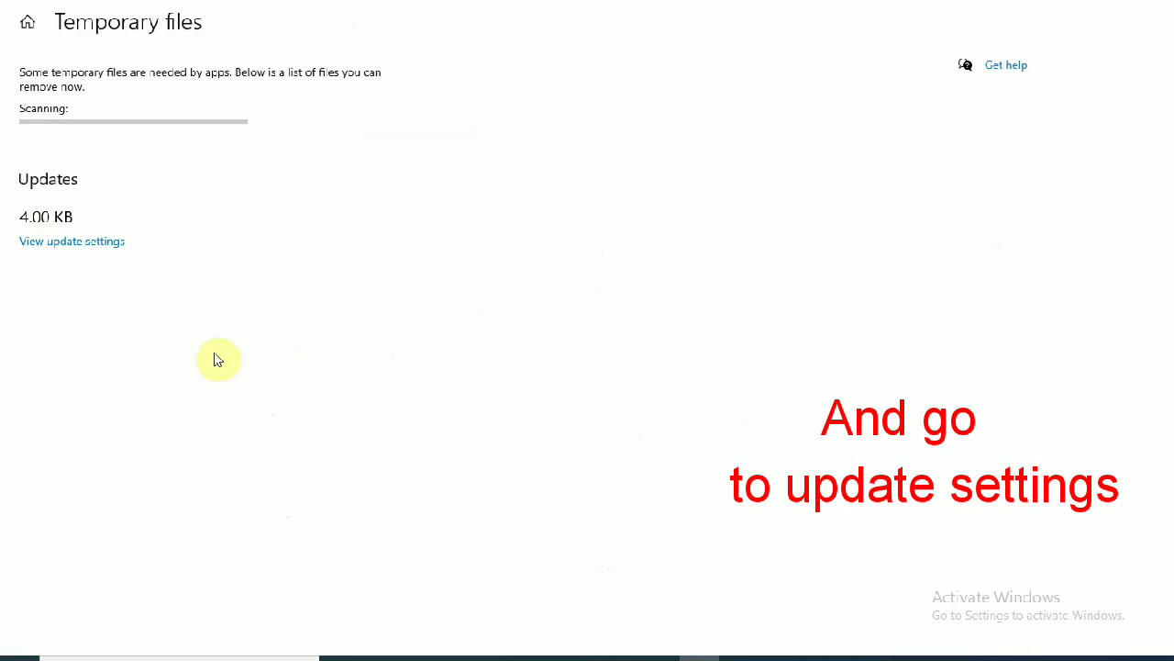
{"action": "left_click", "coordinate": [81, 240]}
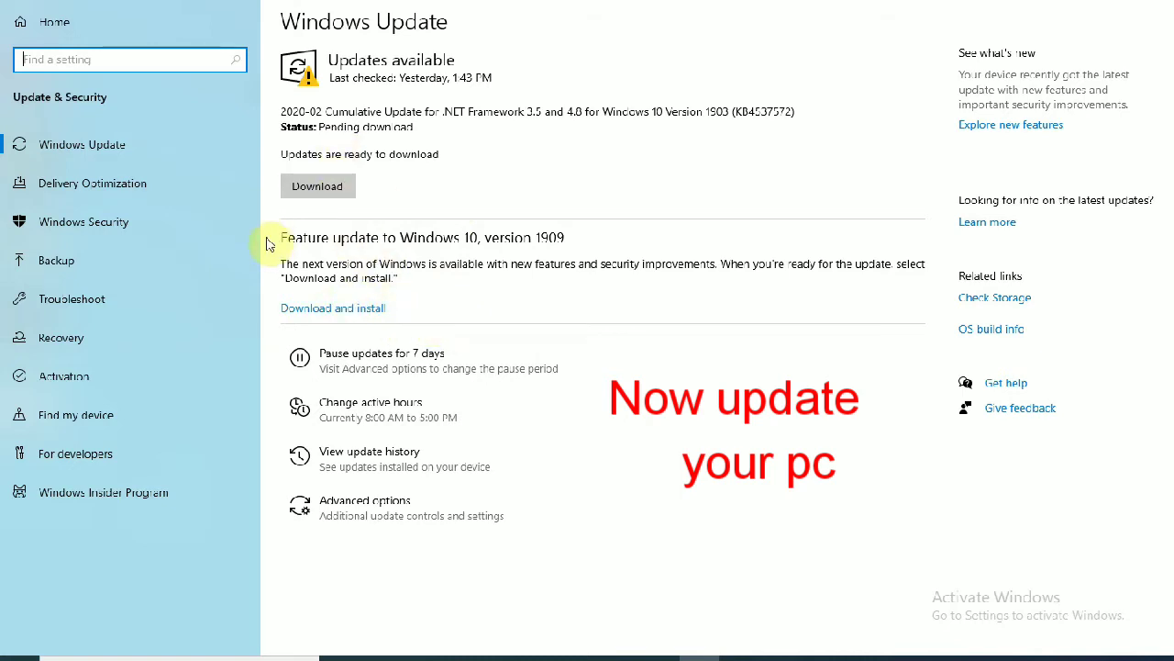
Step: Pause Windows updates for 7 days and resume them to start a new update check
{"action": "left_click", "coordinate": [307, 370]}
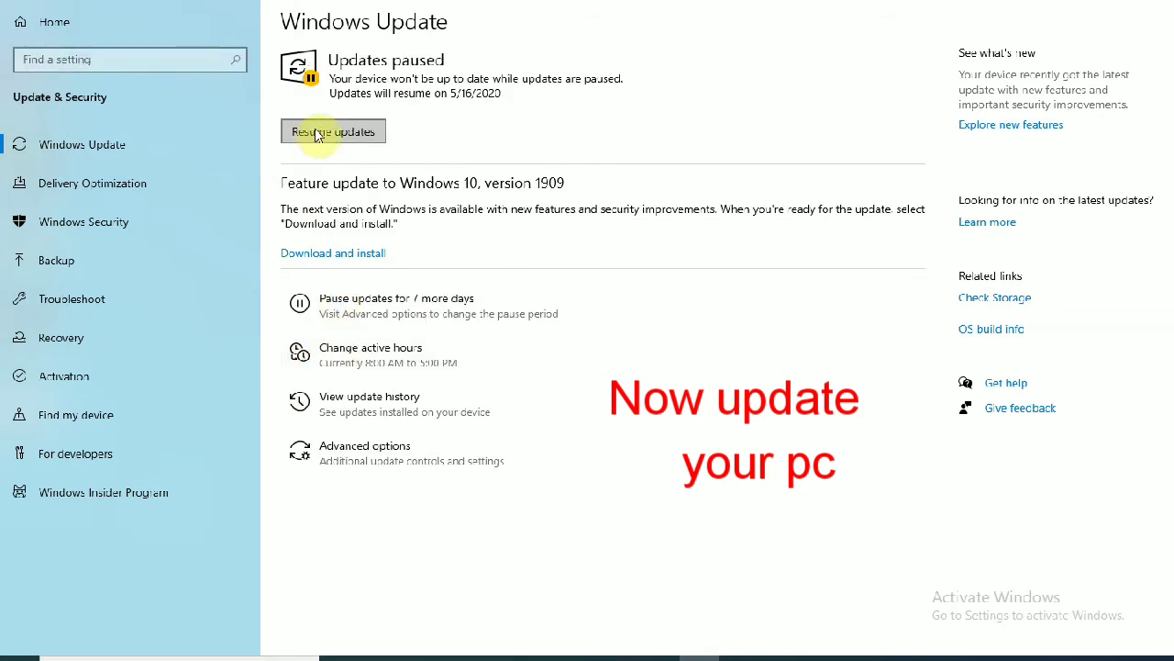
{"action": "left_click", "coordinate": [356, 138]}
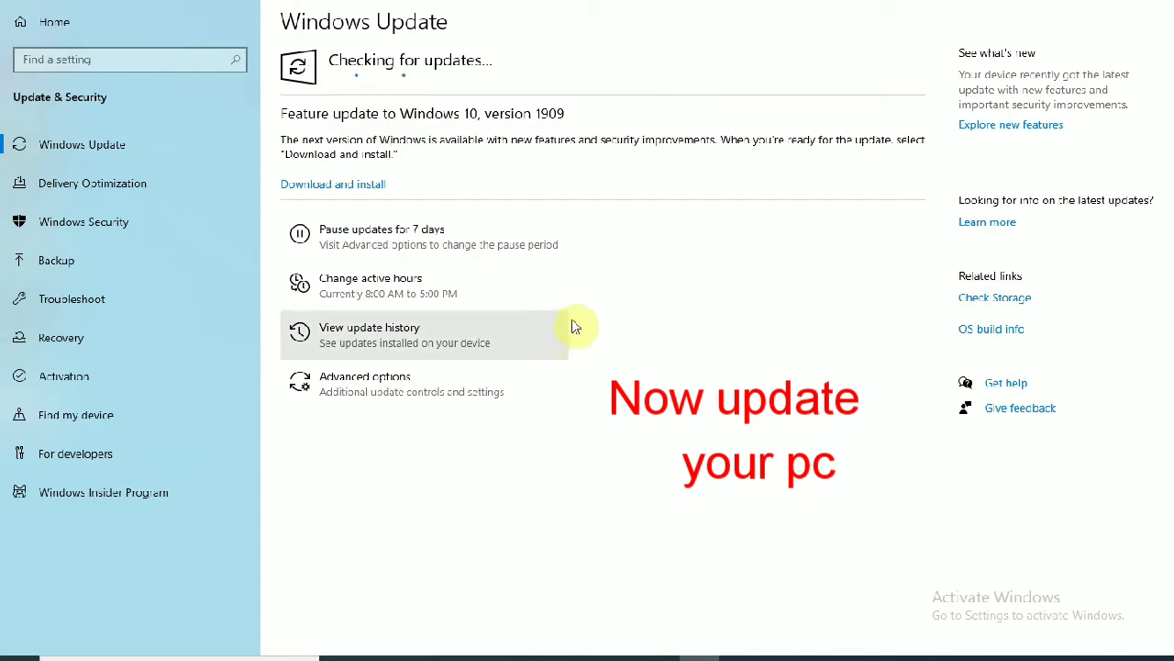
{"action": "left_click", "coordinate": [1000, 657]}
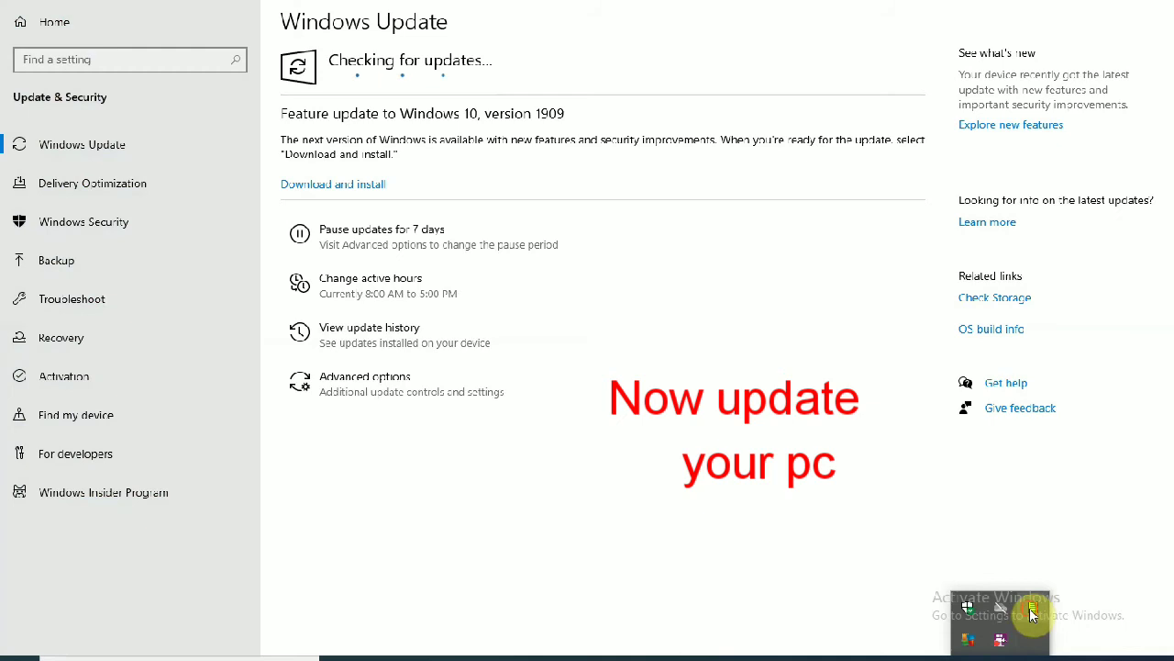
{"action": "left_click", "coordinate": [1000, 639]}
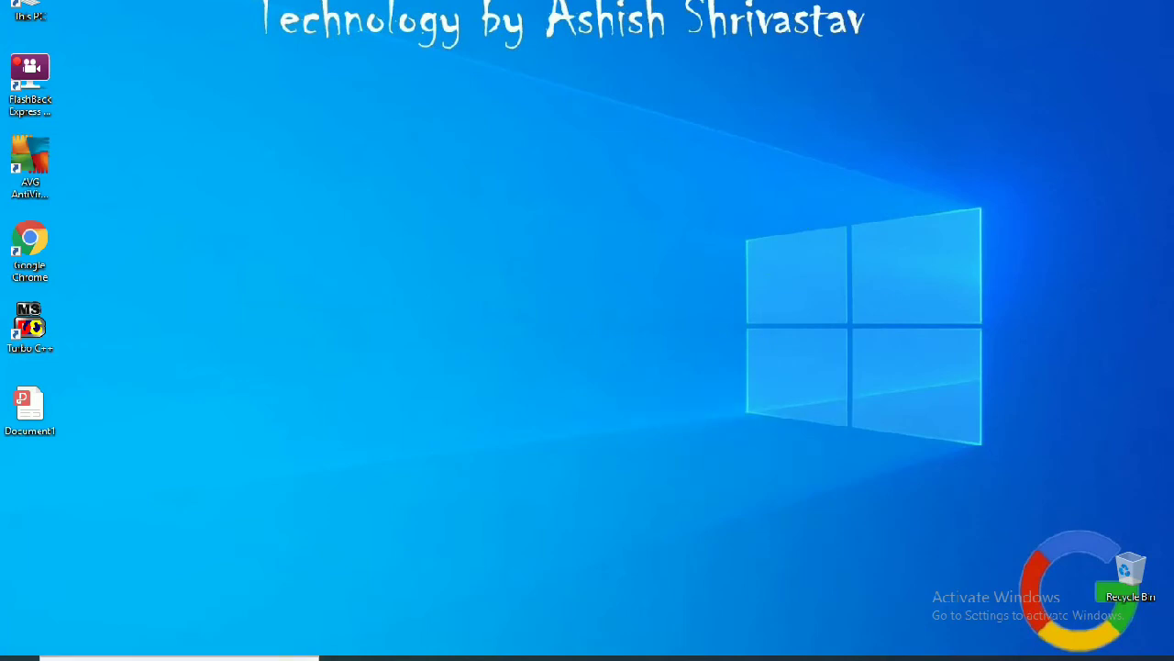
Step: Search for cmd and run it as administrator
{"action": "key", "text": "super"}
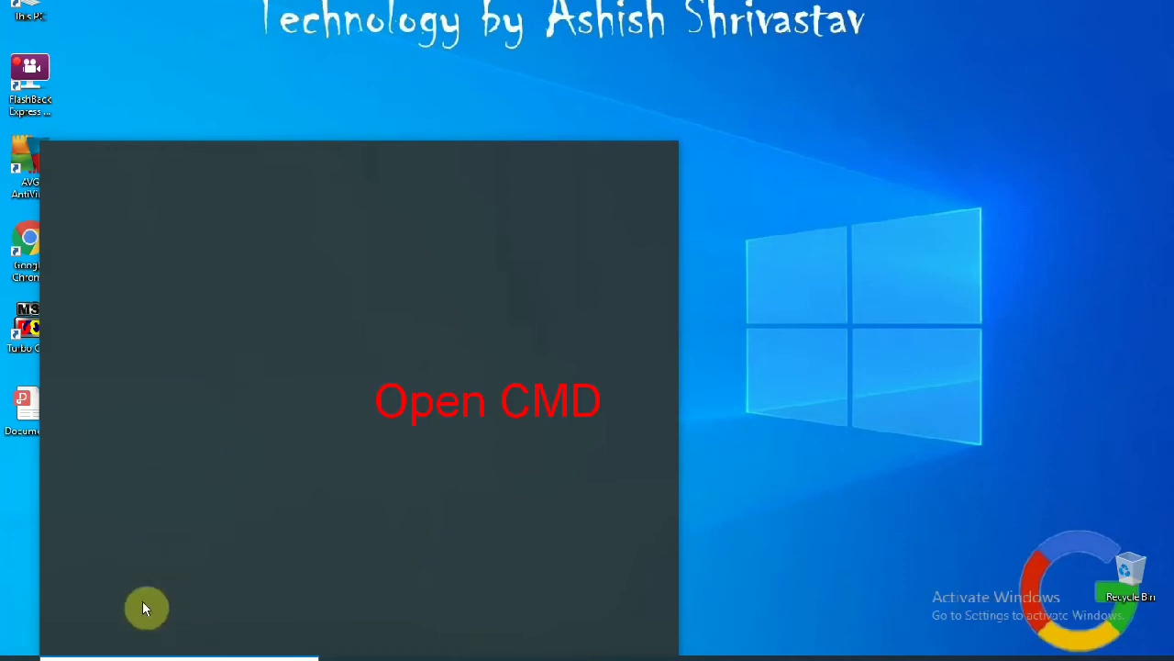
{"action": "type", "text": "cmd"}
{"action": "left_click", "coordinate": [177, 227]}
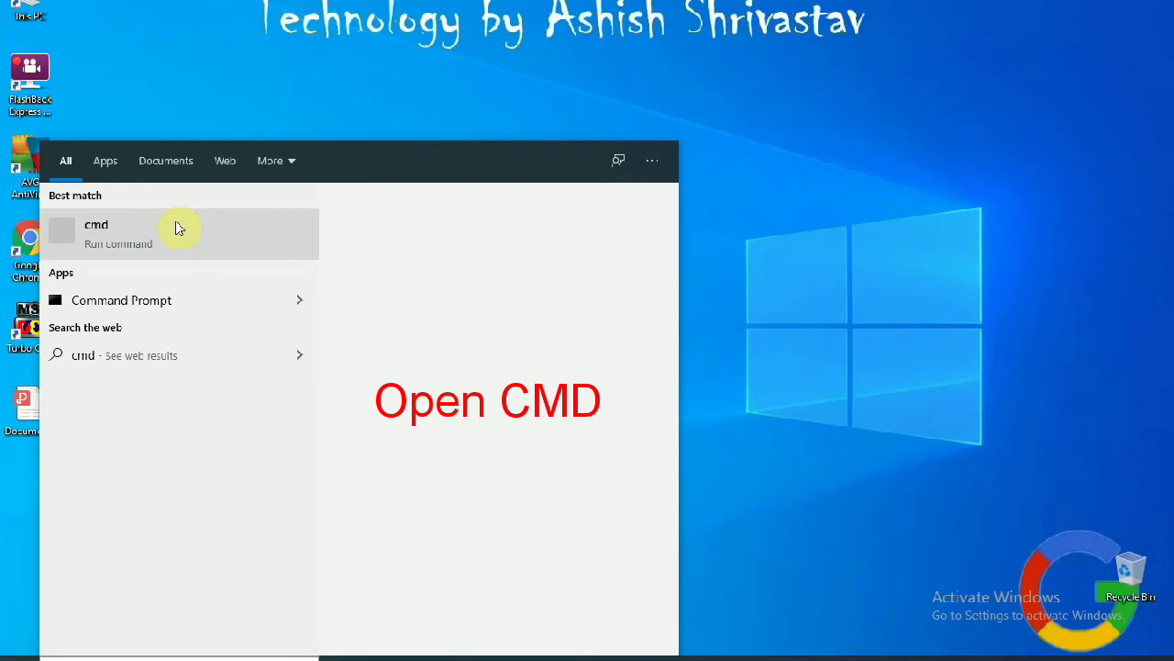
{"action": "right_click", "coordinate": [177, 227]}
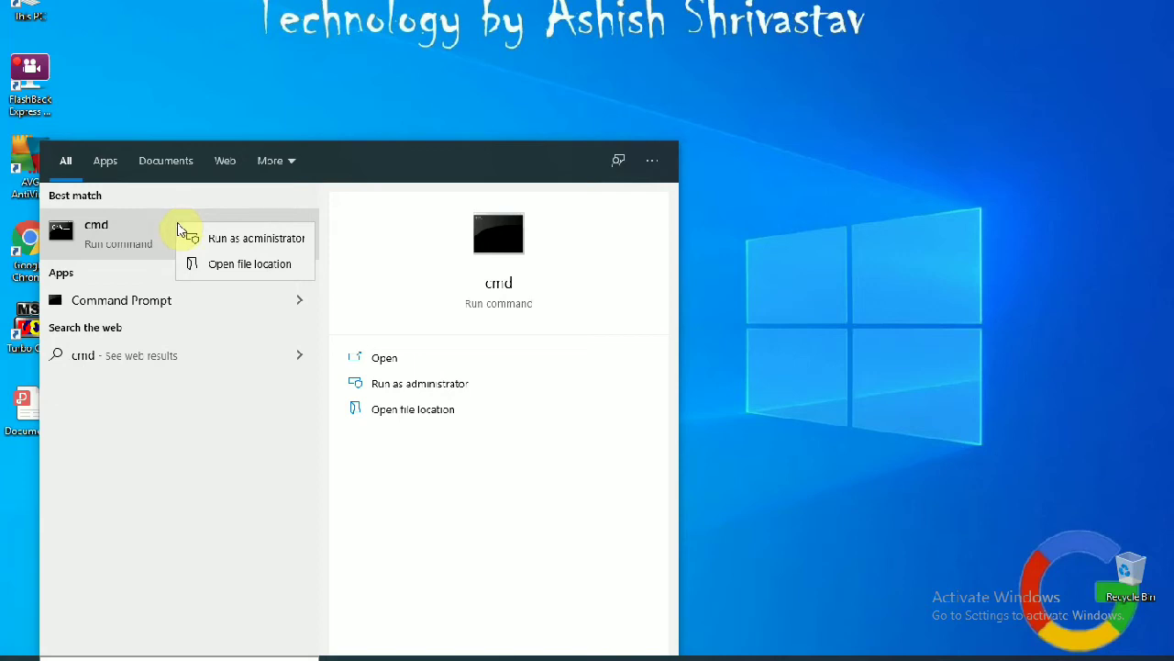
{"action": "left_click", "coordinate": [217, 238]}
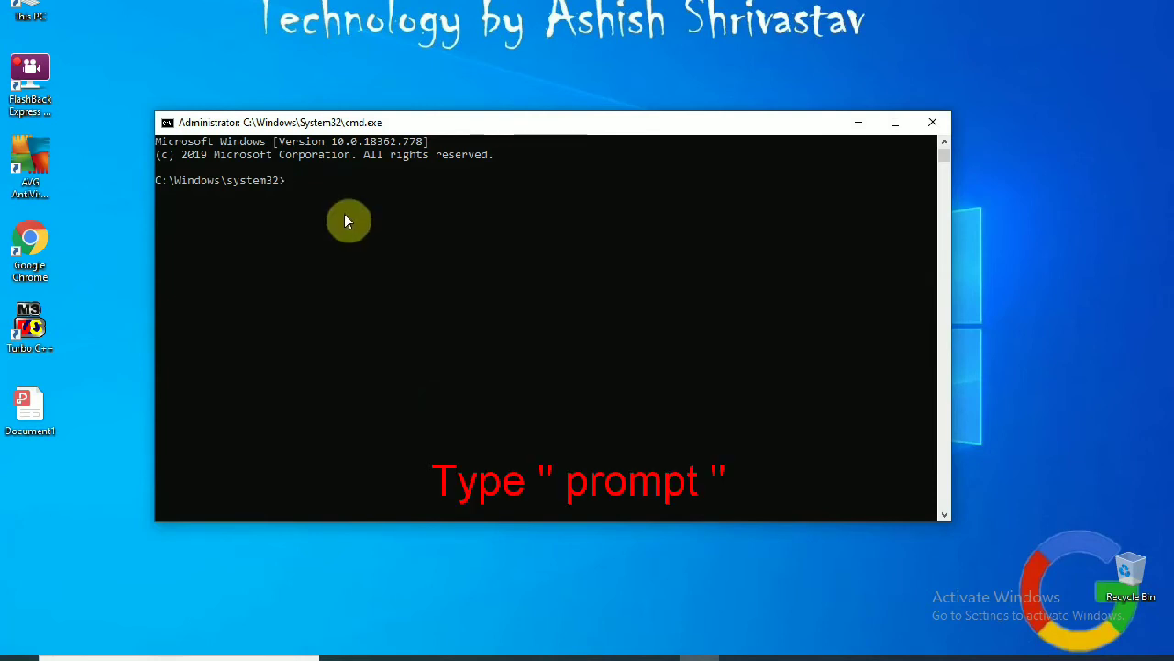
Step: Run the prompt command in the administrator command window
{"action": "type", "text": "prompo"}
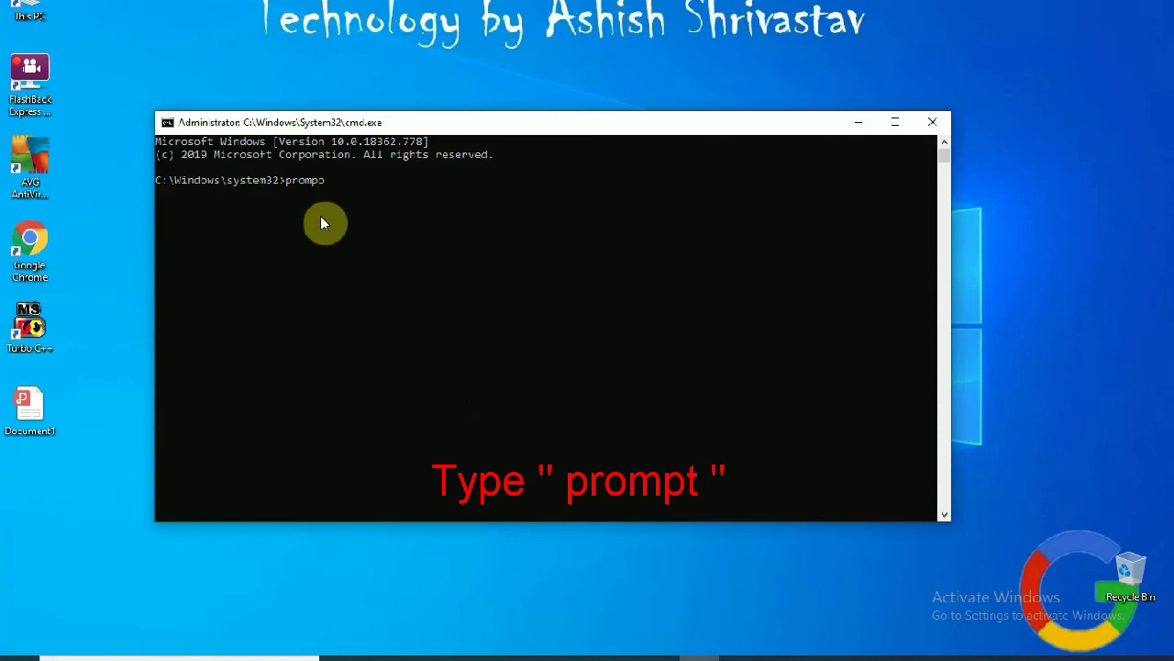
{"action": "type", "text": "t"}
{"action": "key", "text": "Return"}
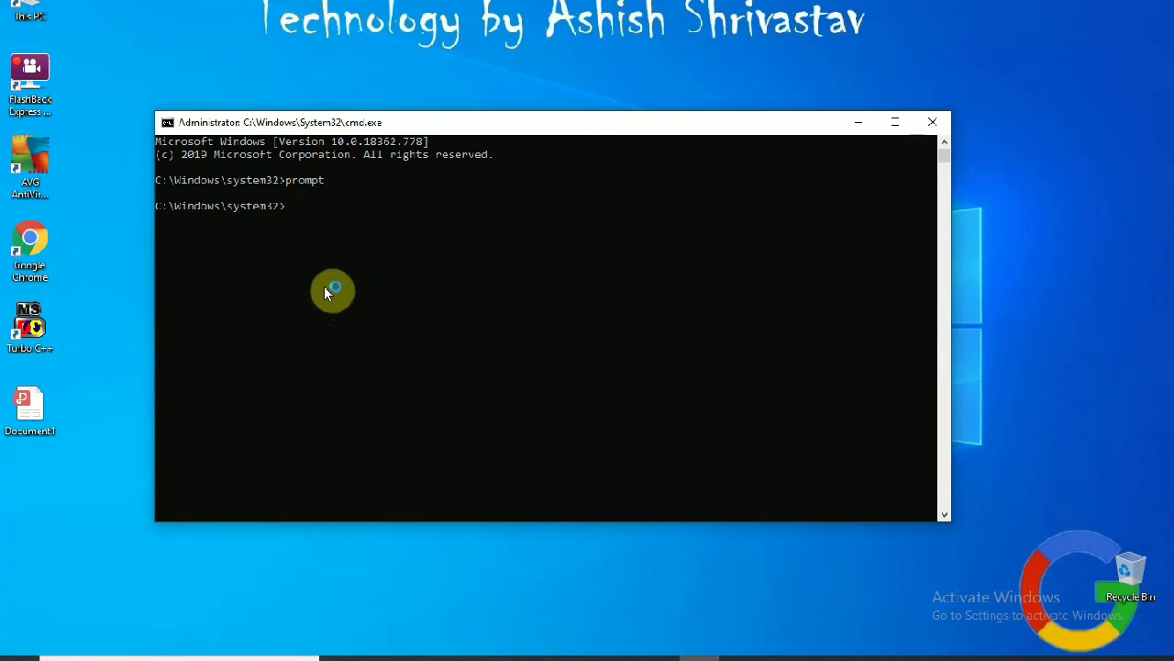
Step: Enter the start of the single-file system scan command, sfc/scanfile=:, in the command window
{"action": "type", "text": "sfc/scanfile="}
{"action": "key", "text": "BackSpace"}
{"action": "type", "text": ":"}
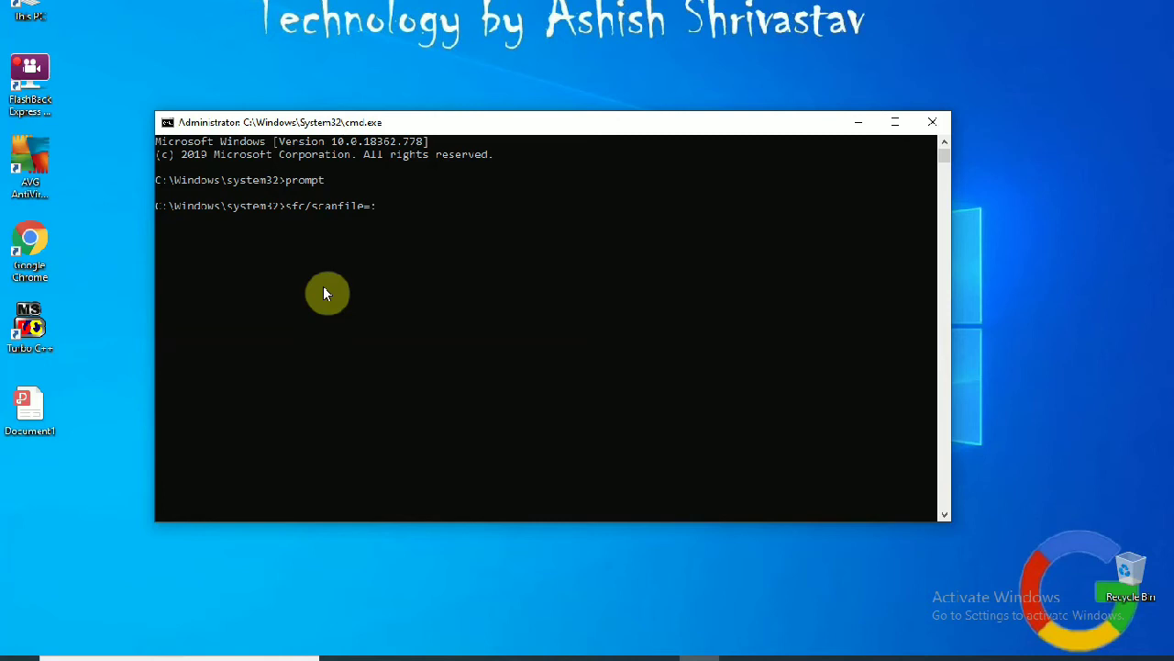